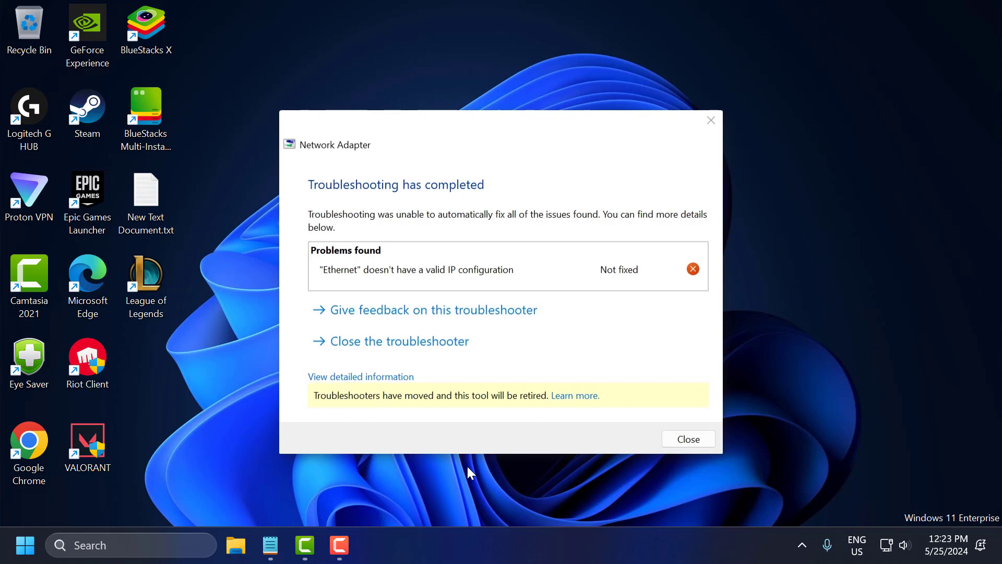
- Search 'power op' and reach Power Options' power button and shutdown settings
key("Escape")
left_click(172, 543)
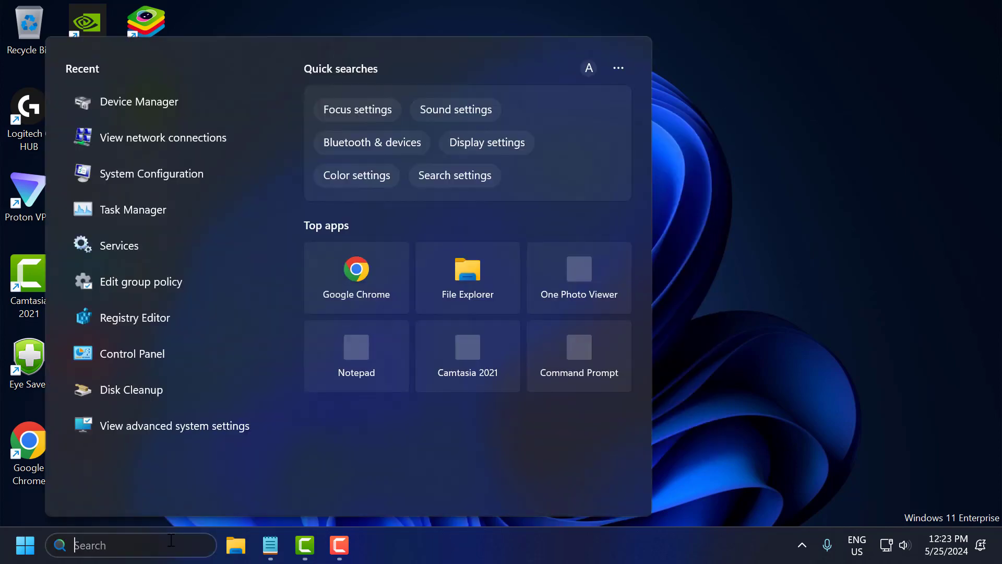
type("power op")
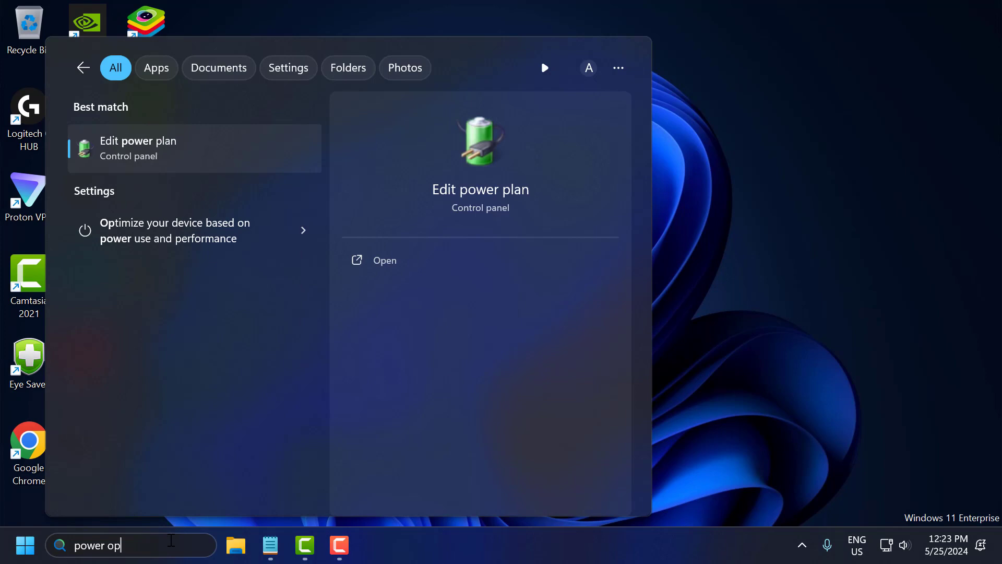
left_click(219, 150)
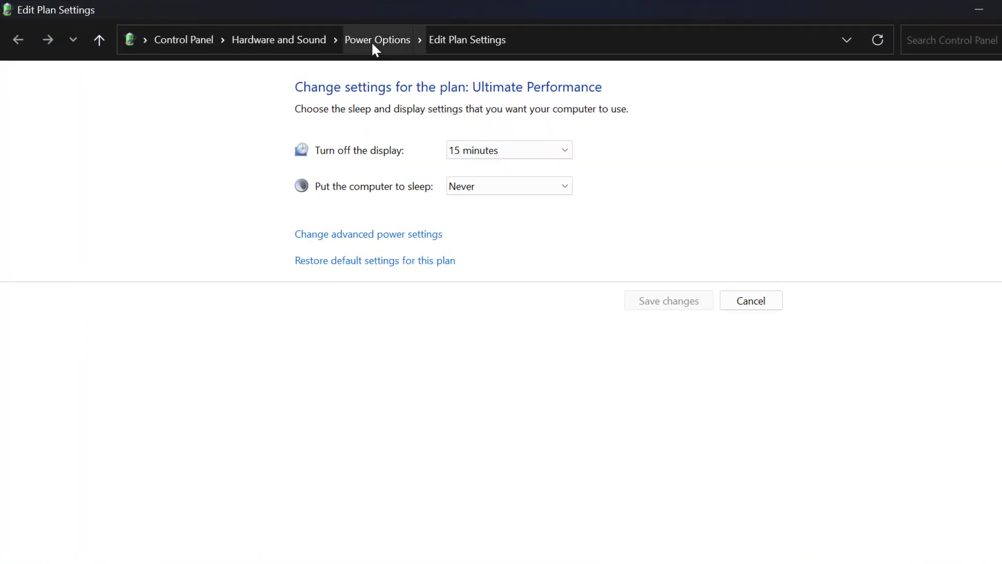
left_click(371, 42)
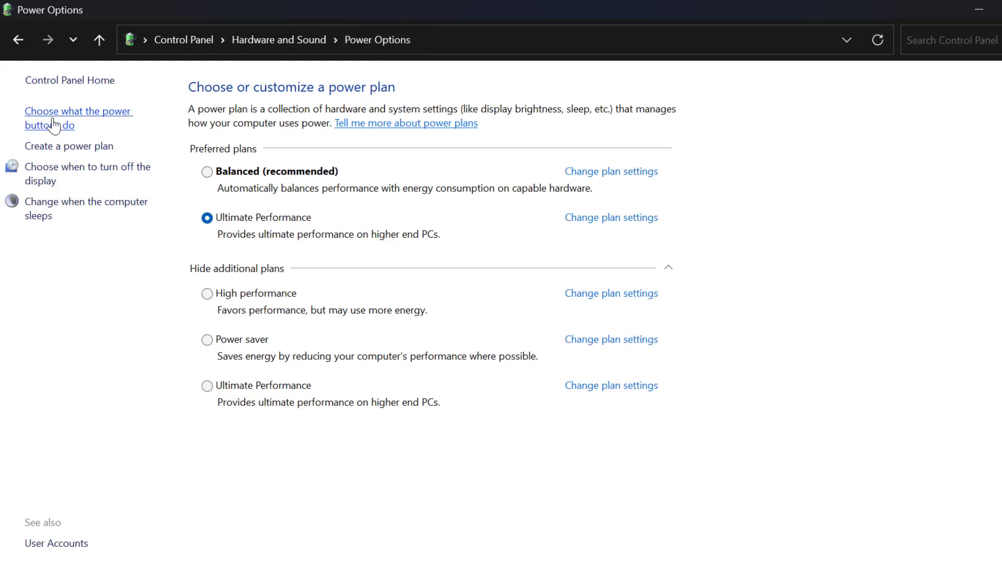
left_click(54, 126)
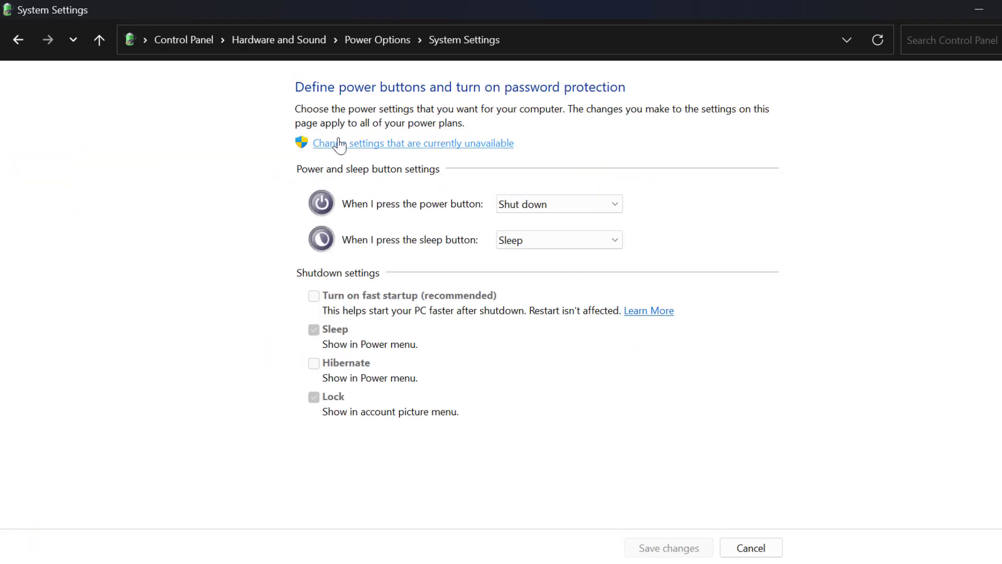
- Unlock the unavailable settings, leave fast startup turned off, save changes, and close Power Options
left_click(455, 147)
left_click(322, 279)
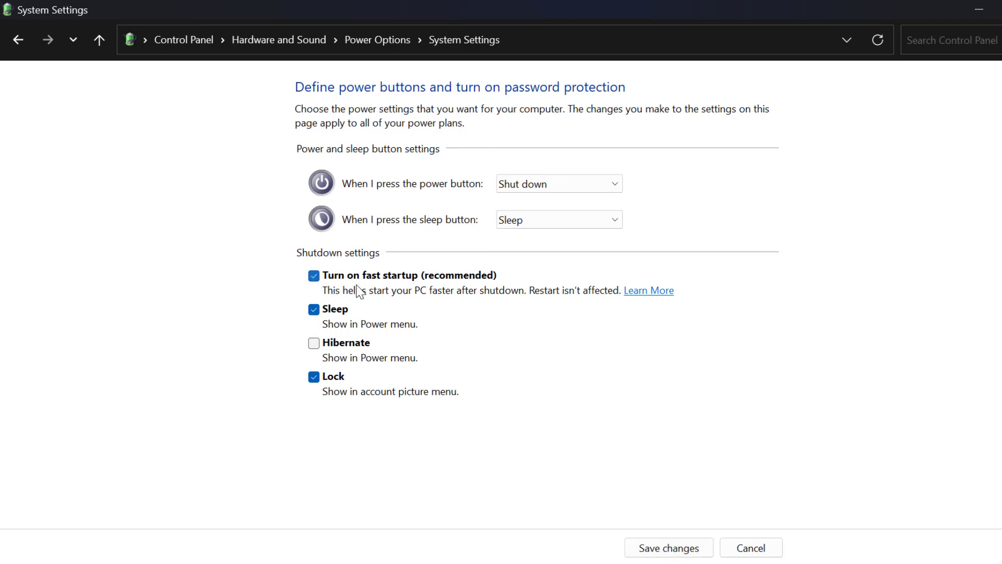
left_click(314, 275)
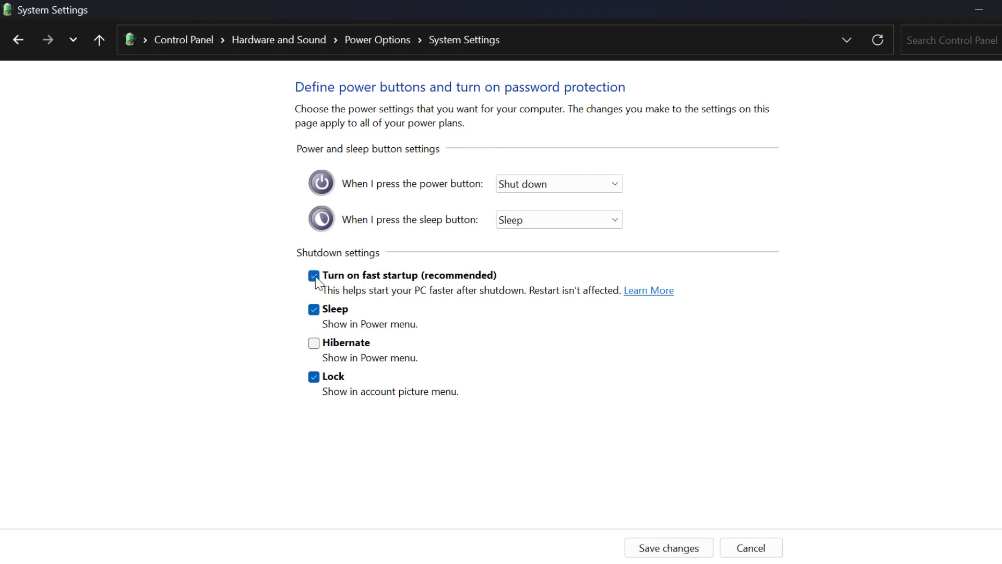
left_click(680, 549)
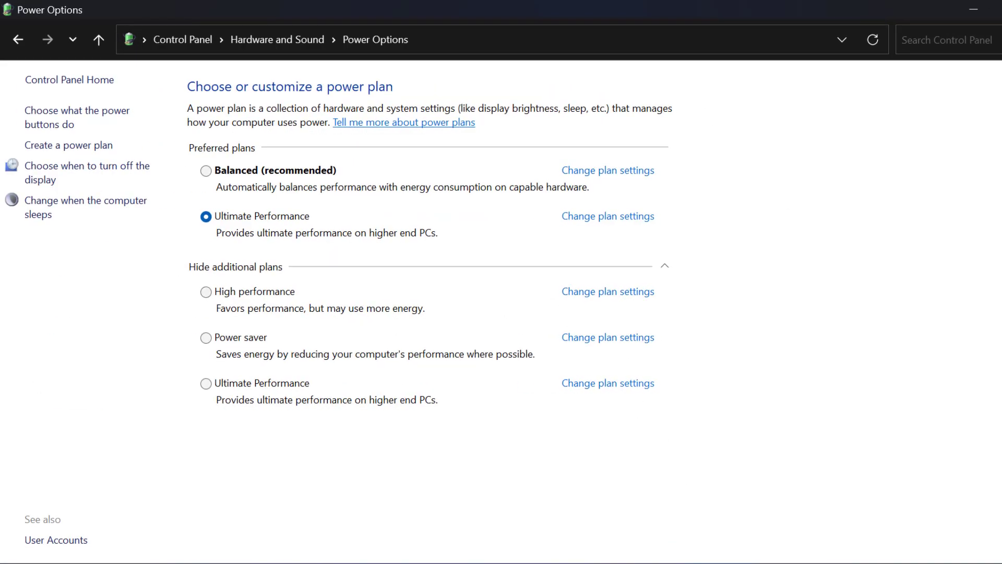
left_click(989, 6)
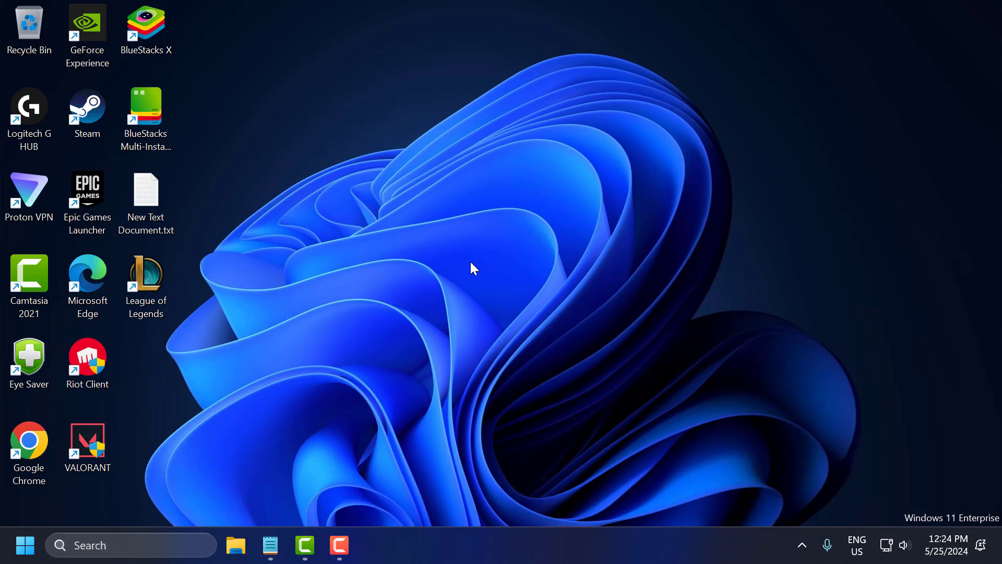
- Launch Command Prompt as administrator from a 'cmd' search
left_click(116, 538)
type("cmd")
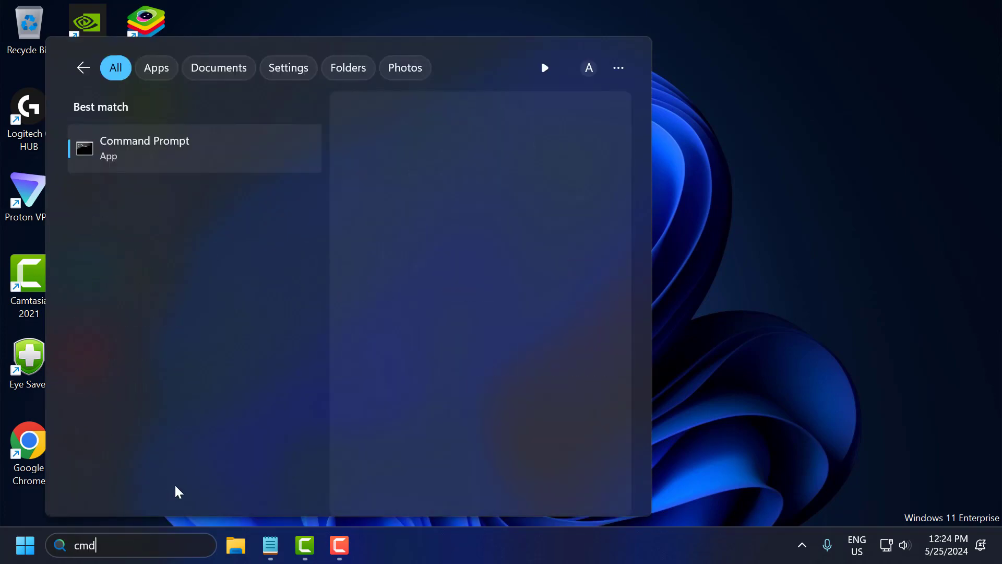
right_click(186, 153)
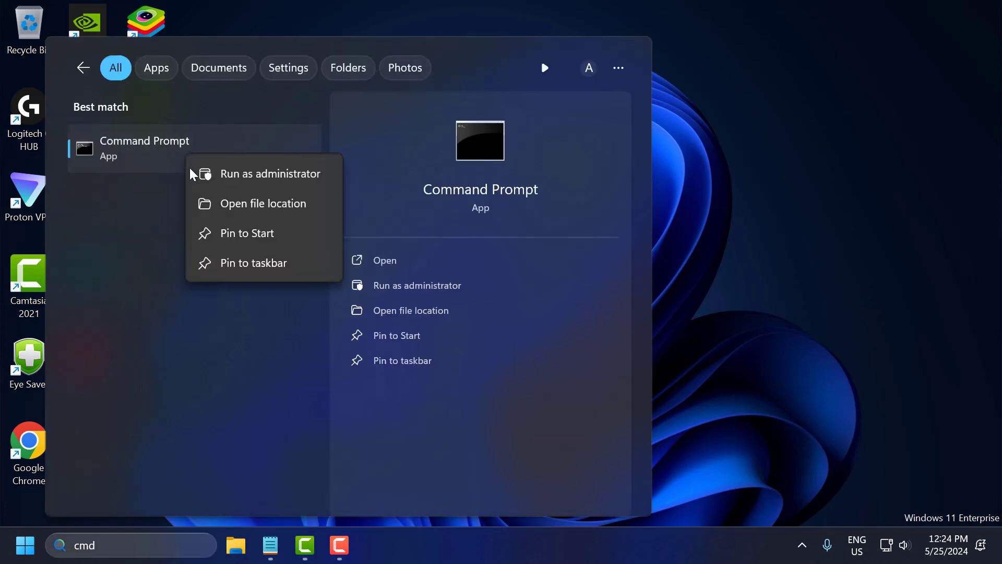
left_click(216, 180)
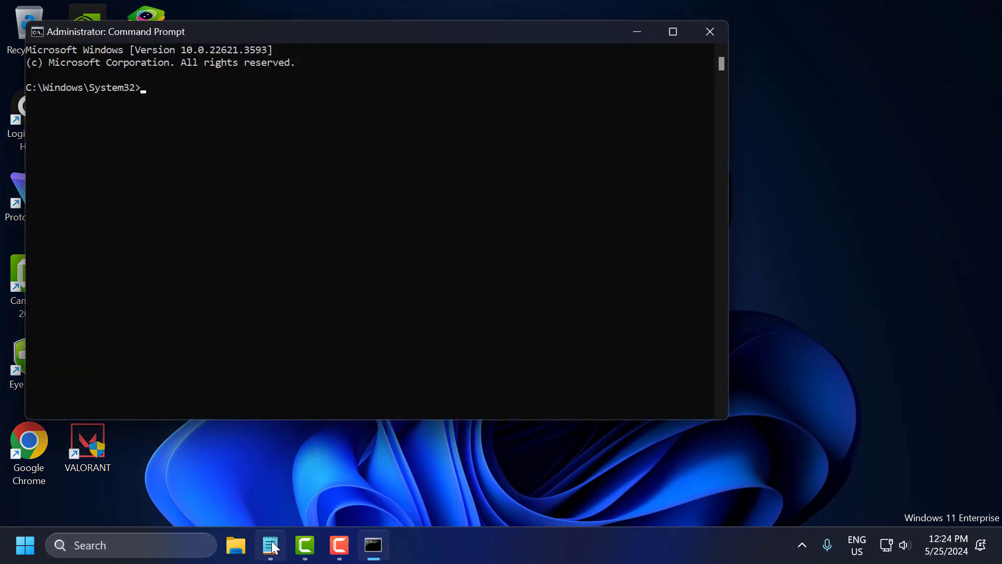
- Copy 'ipconfig /release' from the Notepad notes and run it in the console
left_click(270, 545)
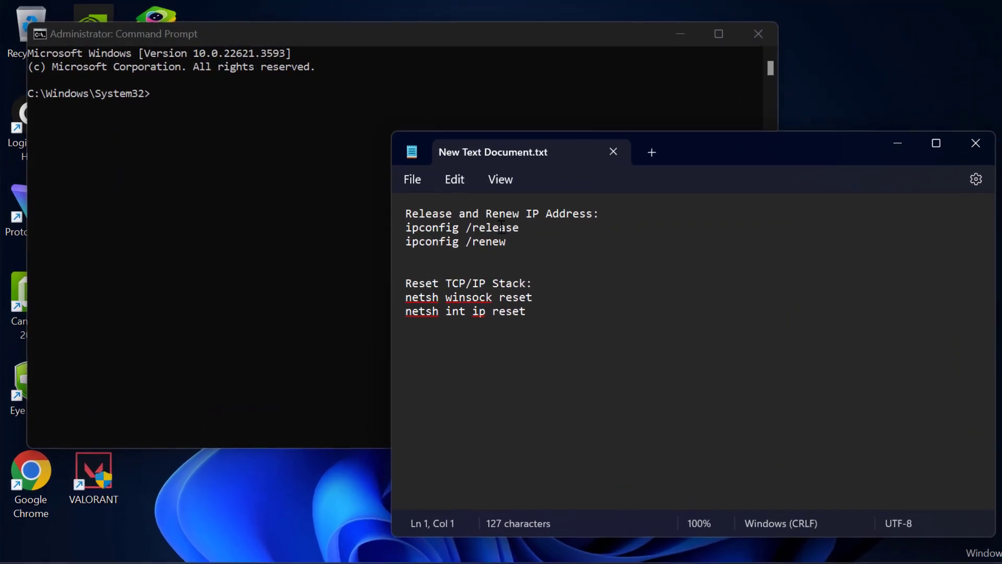
double_click(425, 221)
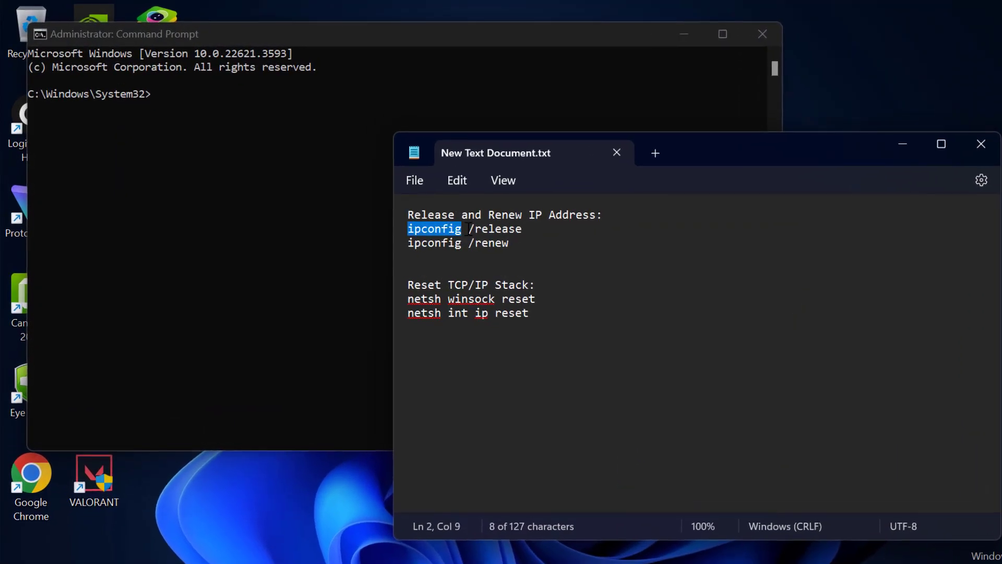
double_click(470, 228)
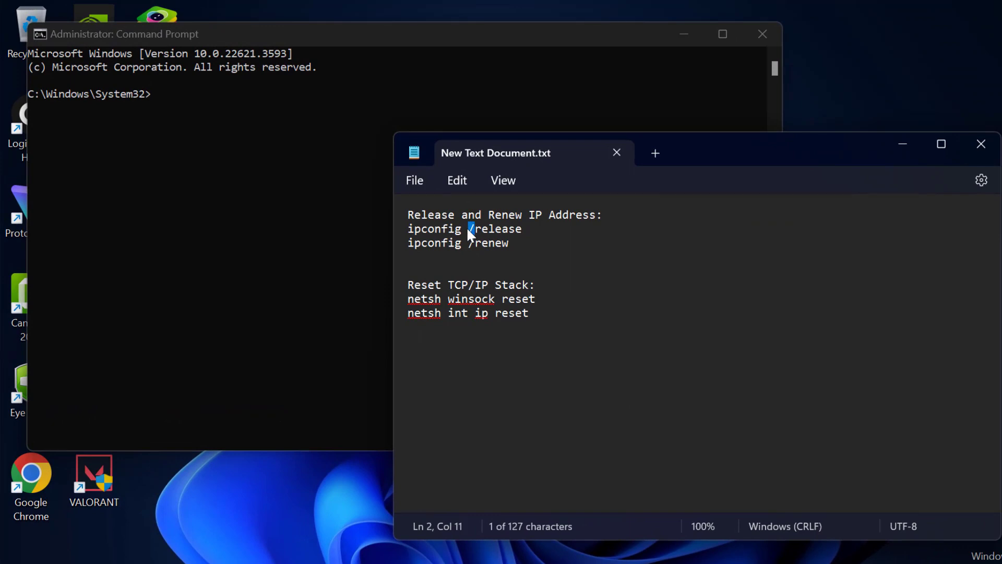
triple_click(507, 224)
right_click(507, 224)
left_click(559, 93)
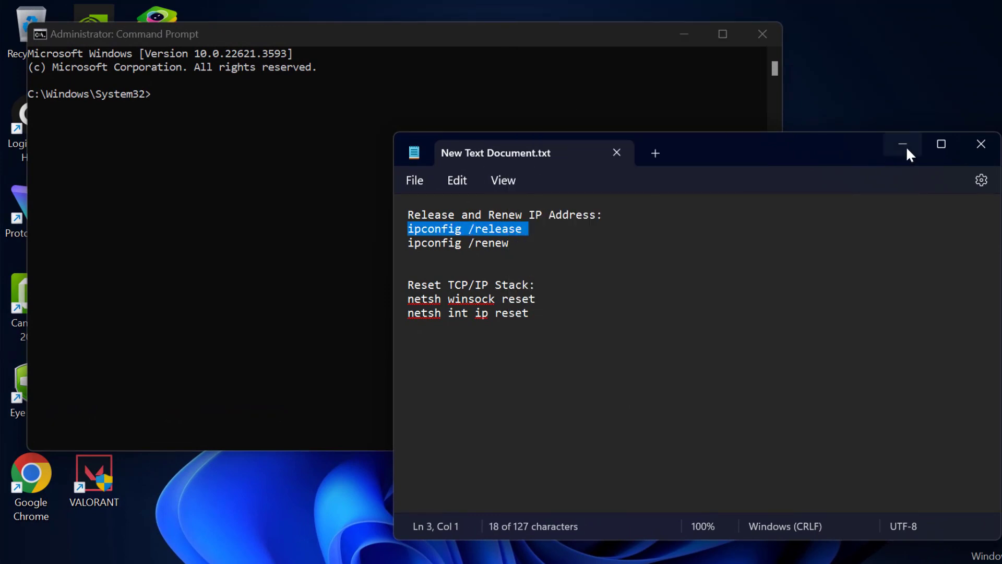
left_click(905, 144)
right_click(330, 42)
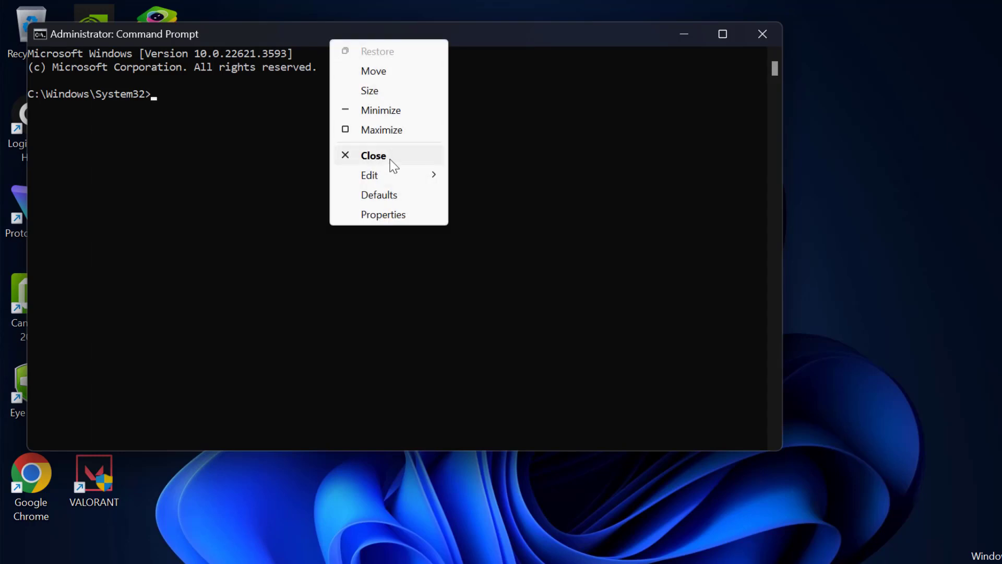
mouse_move(391, 172)
left_click(485, 215)
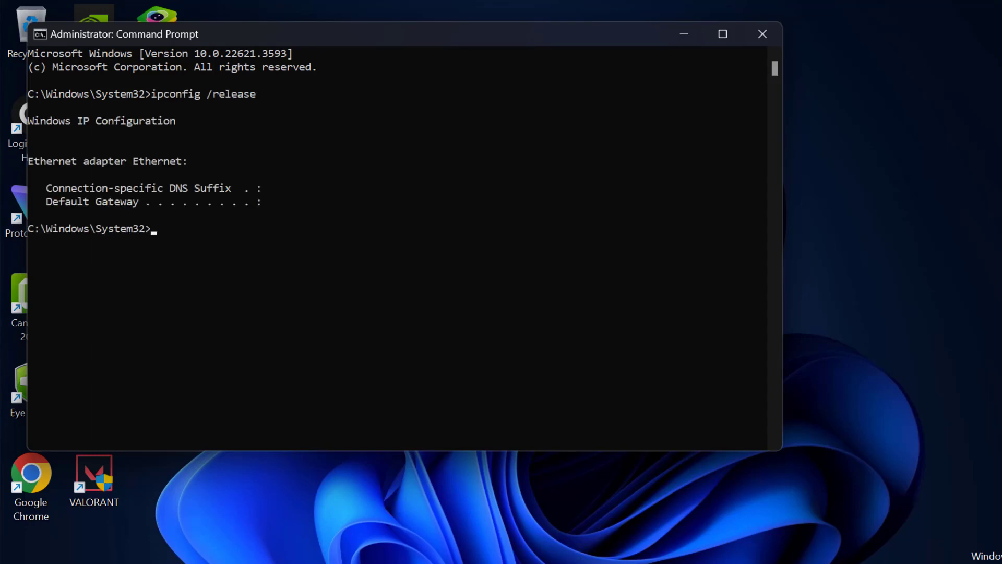
- Copy and run 'ipconfig /renew' to obtain 192.168.0.105, then close Command Prompt
key("alt+Tab")
double_click(473, 245)
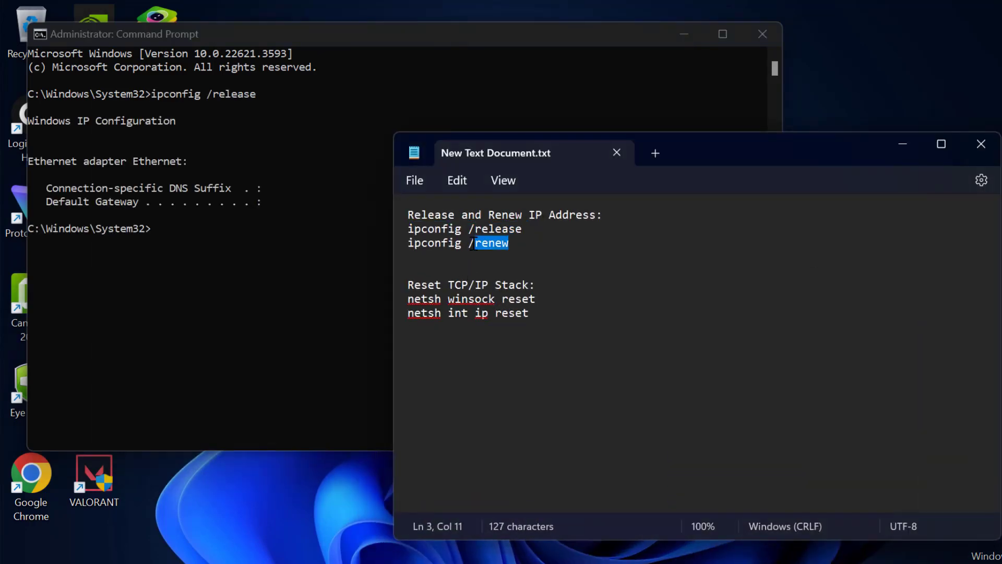
triple_click(473, 245)
right_click(472, 241)
left_click(569, 90)
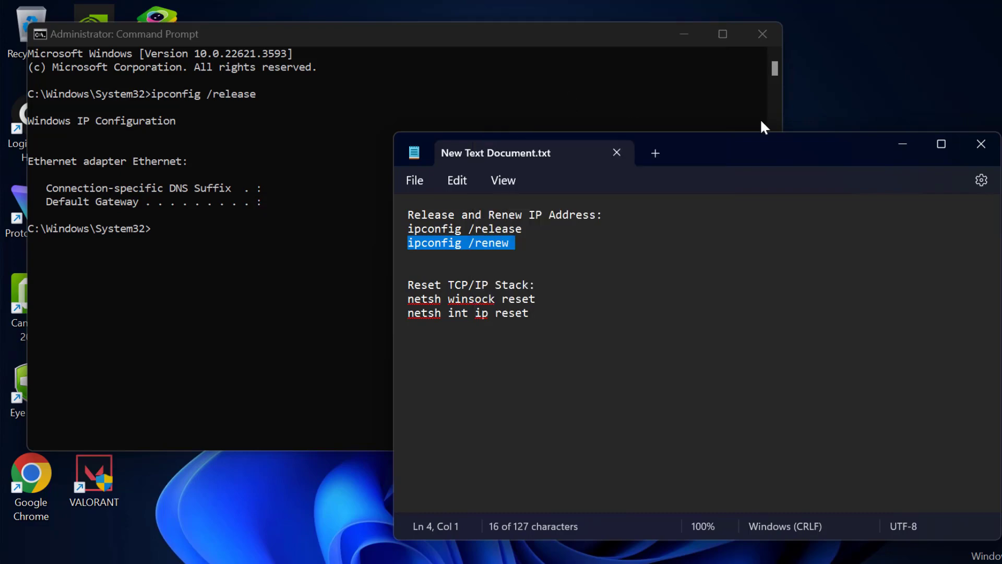
left_click(903, 144)
right_click(377, 33)
mouse_move(431, 173)
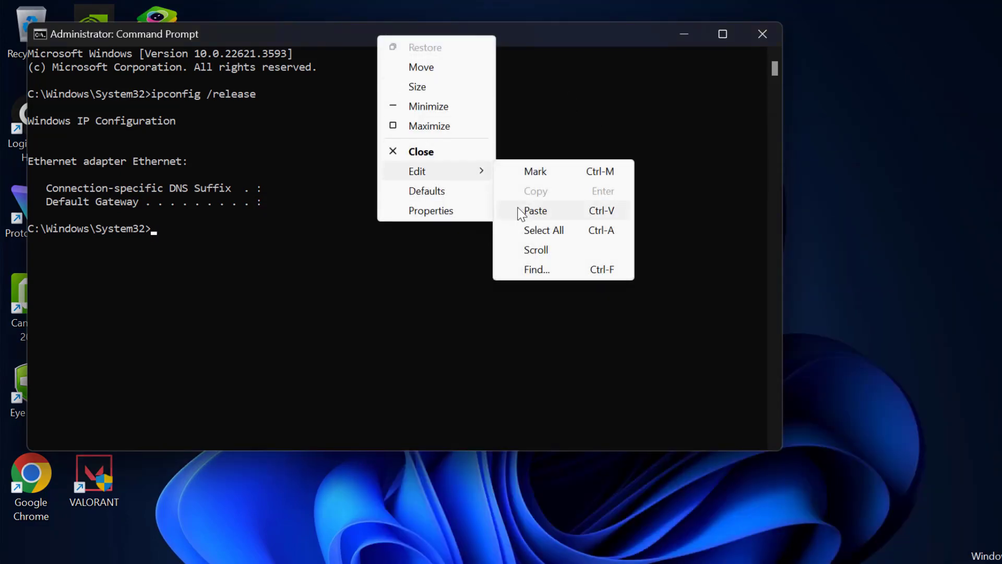
left_click(533, 211)
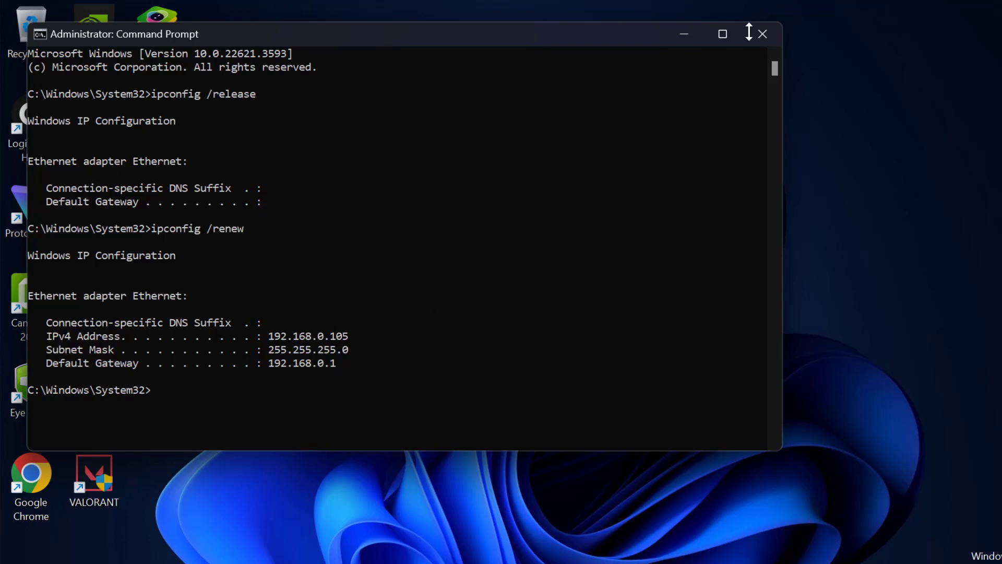
left_click(767, 37)
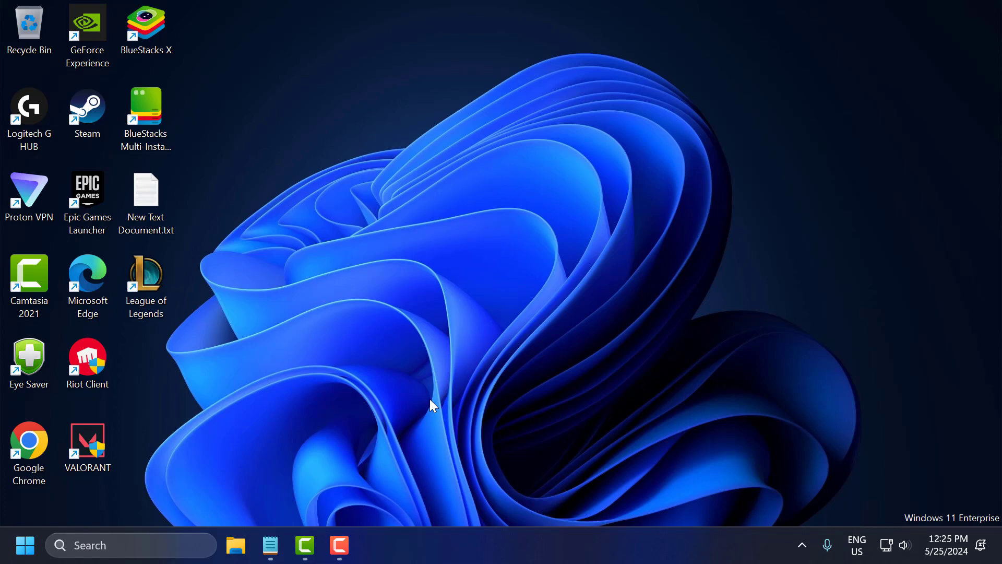
- Launch Command Prompt as administrator again from a 'cmd' search
left_click(86, 546)
type("cmd")
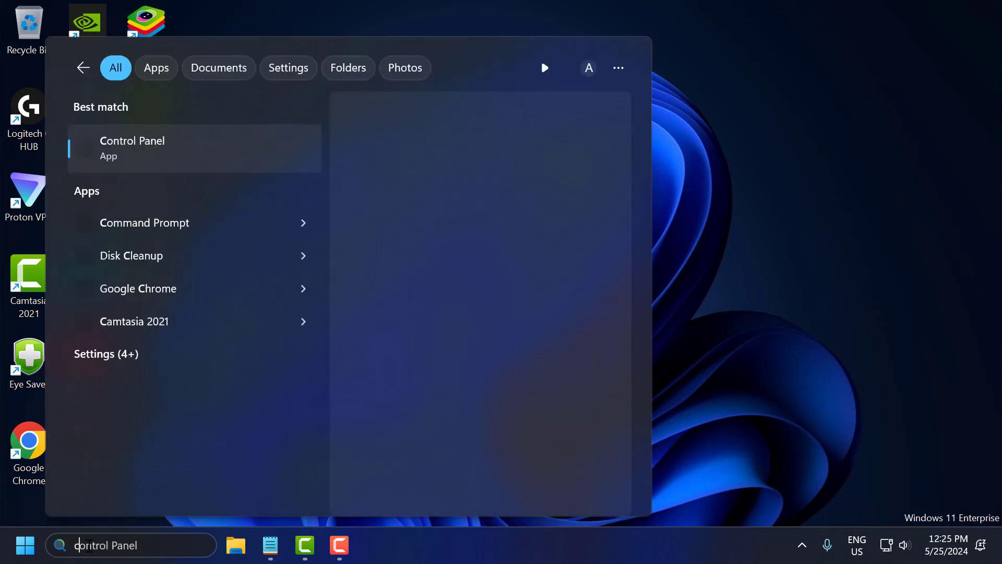
right_click(160, 163)
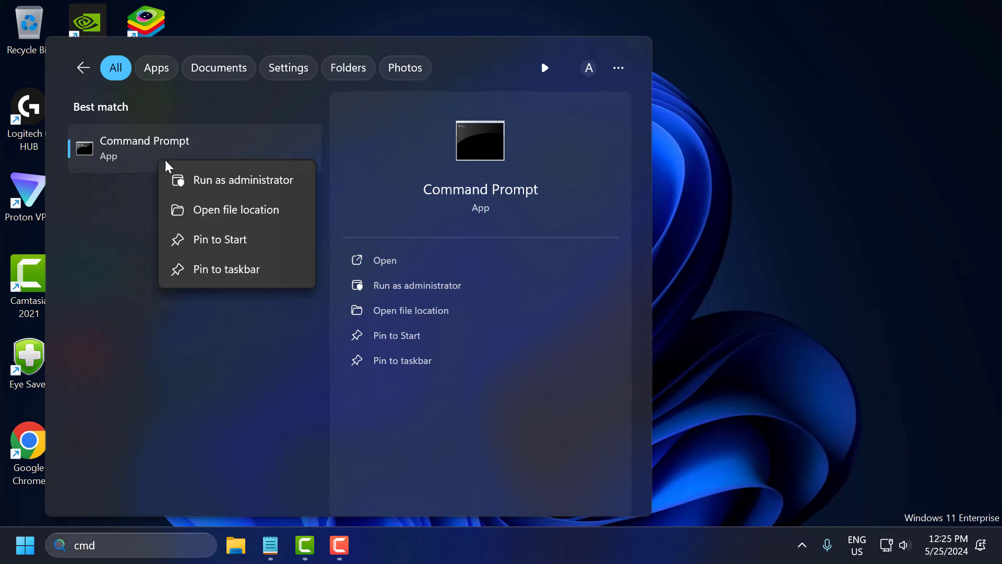
left_click(210, 190)
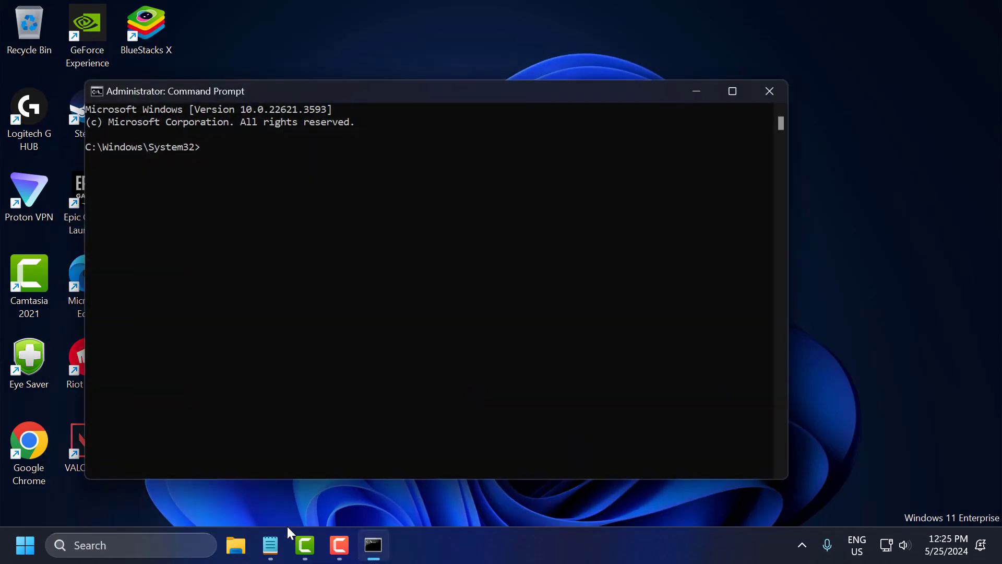
- Copy 'netsh winsock reset' from the notes and run it in the console
left_click(270, 545)
triple_click(423, 274)
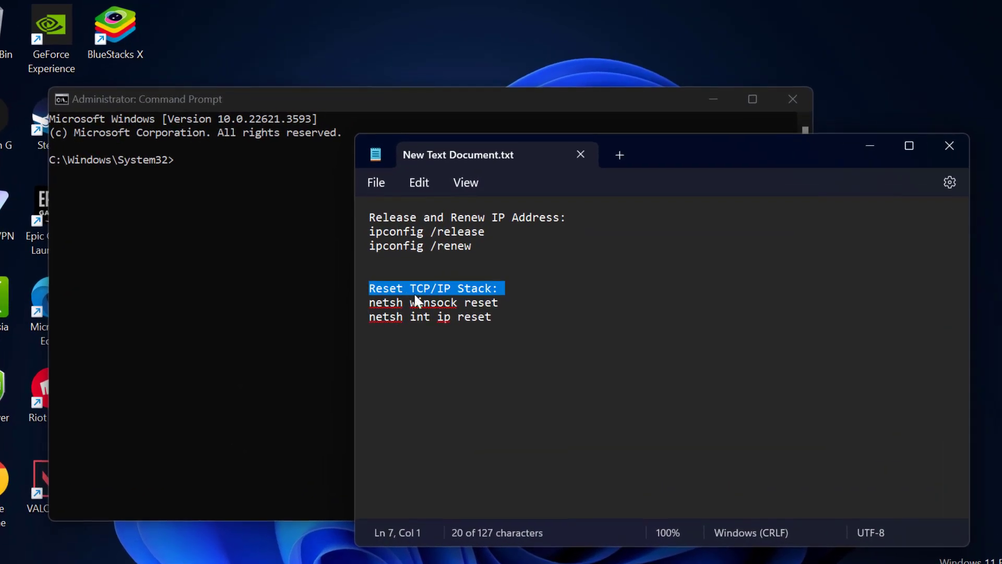
left_click(509, 302)
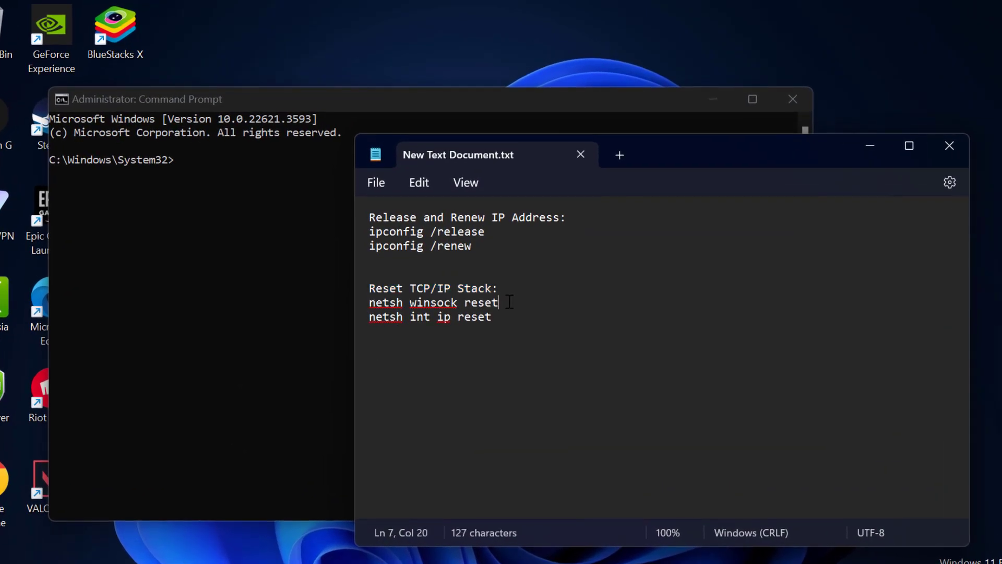
triple_click(509, 302)
right_click(444, 307)
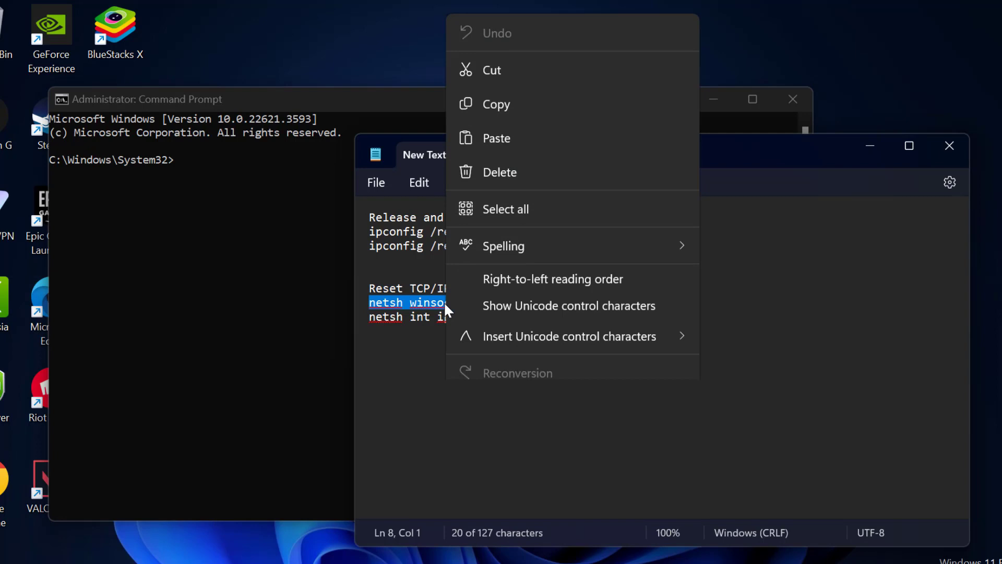
left_click(494, 94)
left_click(870, 148)
right_click(346, 104)
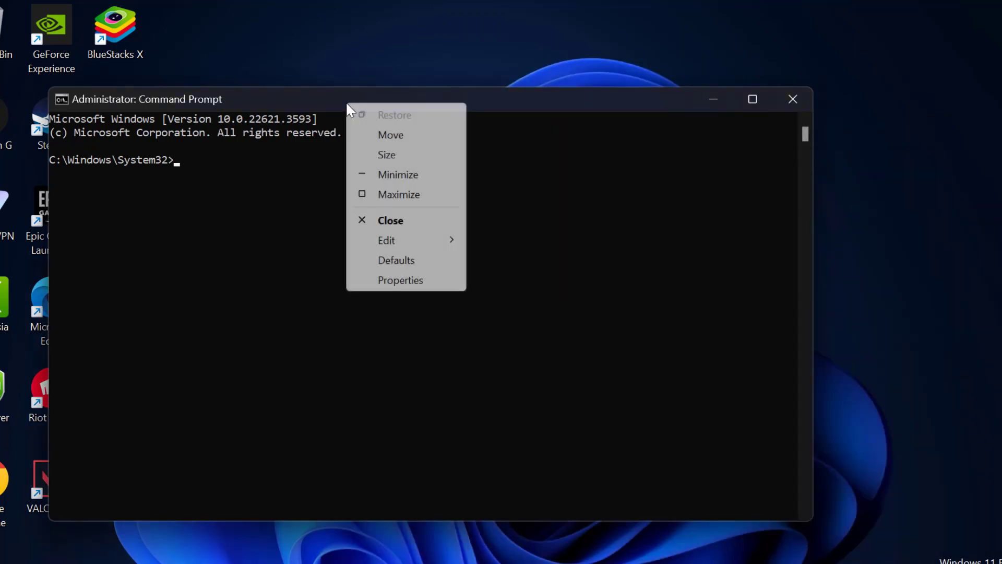
mouse_move(394, 240)
left_click(520, 280)
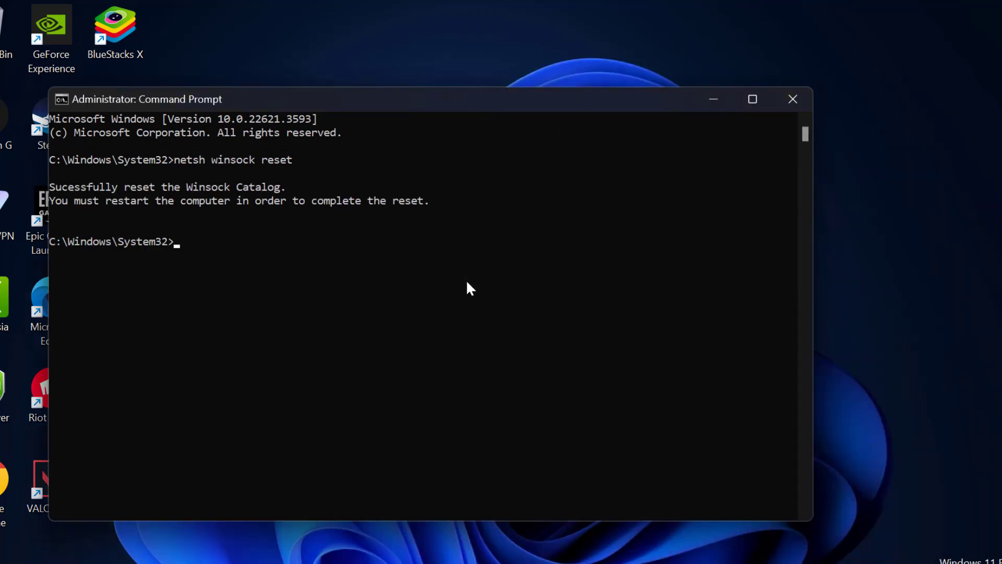
- Copy and run 'netsh int ip reset', then close the console
key("alt+Tab")
left_click(421, 340)
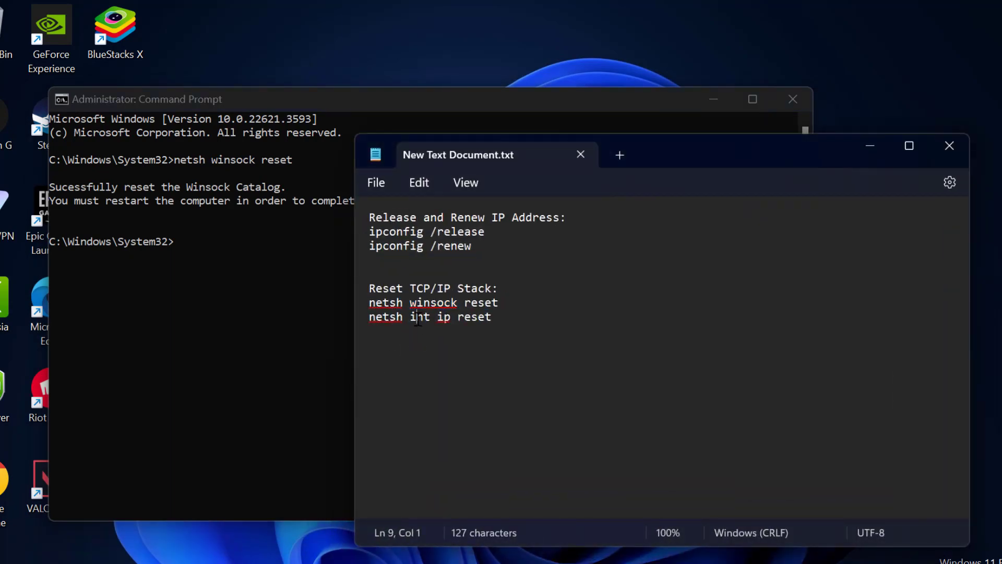
triple_click(418, 321)
right_click(418, 322)
left_click(491, 92)
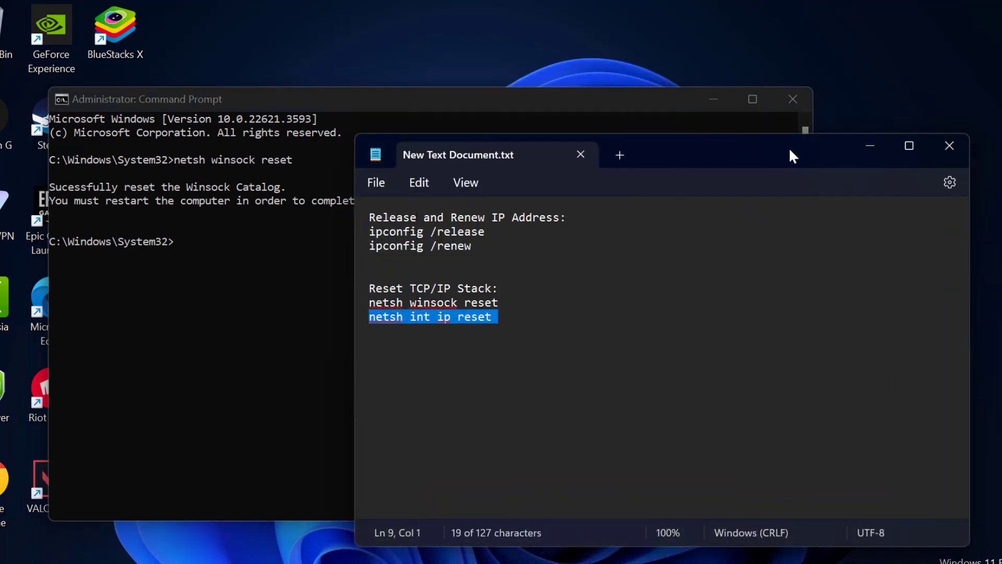
left_click(870, 146)
right_click(360, 105)
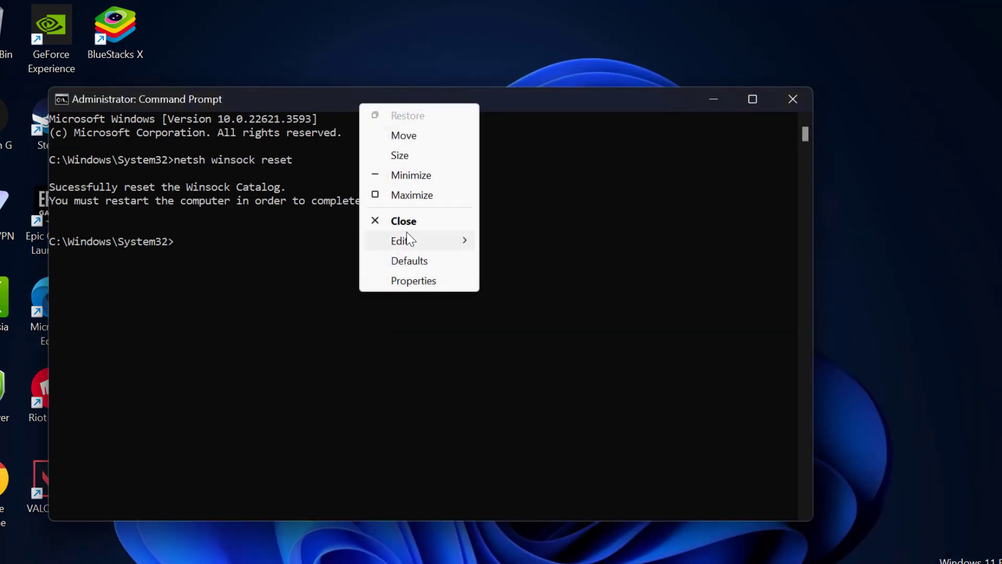
mouse_move(412, 241)
left_click(524, 284)
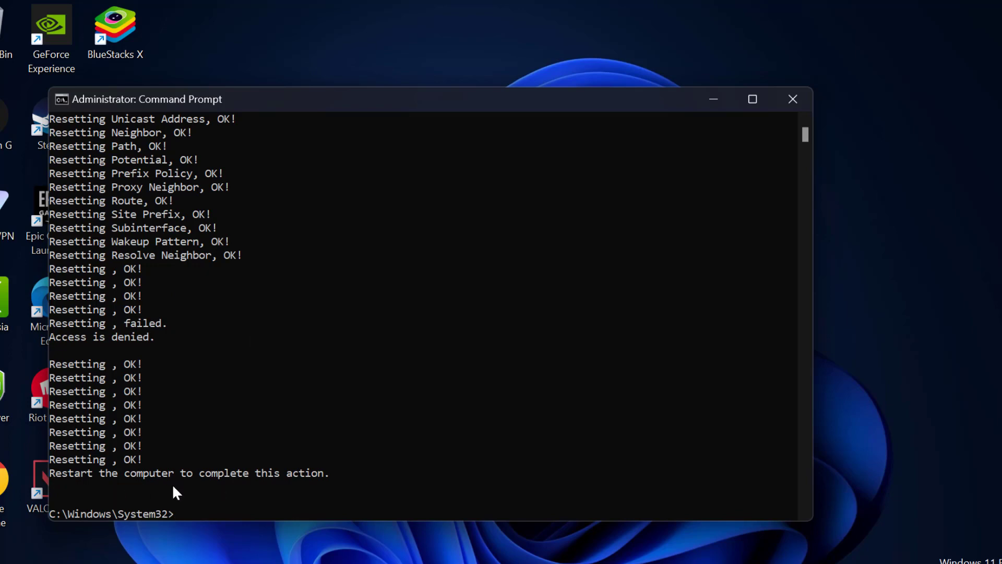
left_click(793, 99)
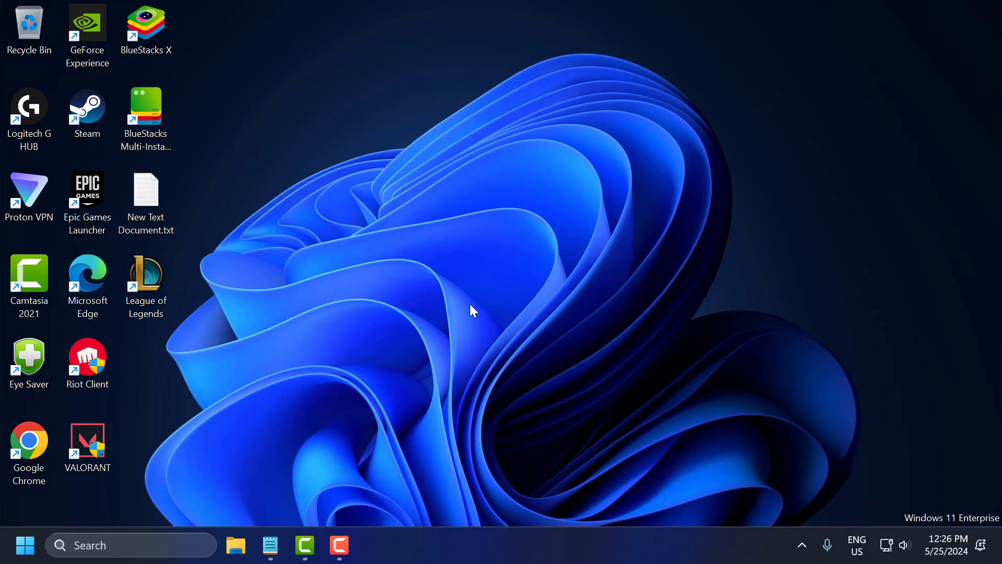
- Search 'view' and open View network connections
left_click(189, 545)
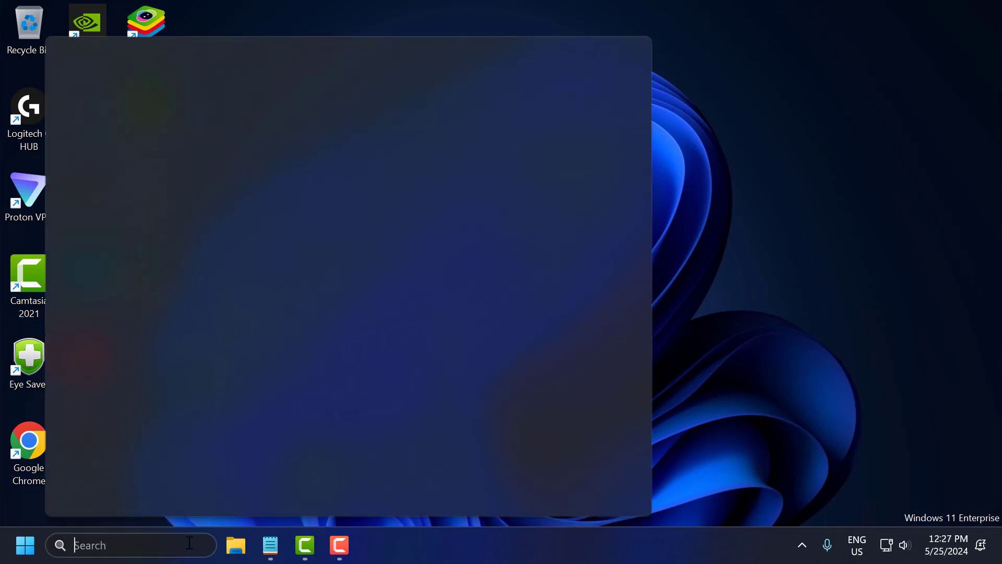
right_click(189, 545)
left_click(190, 546)
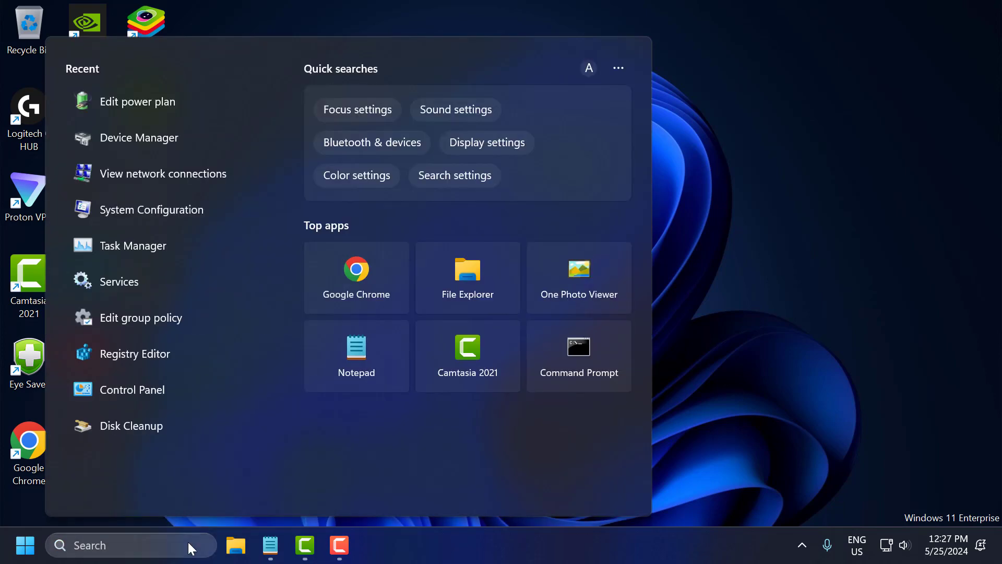
left_click(189, 545)
type("view")
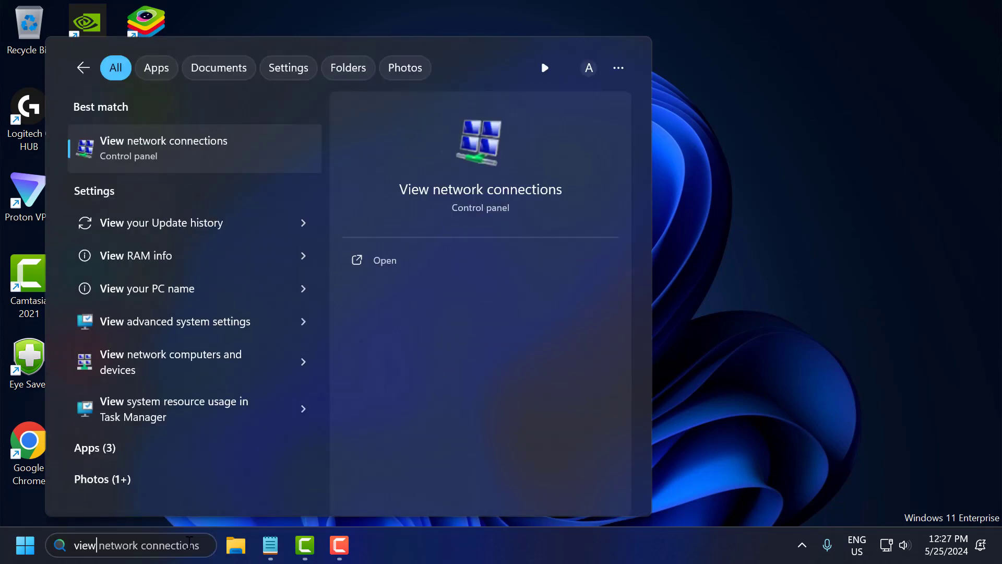
left_click(163, 159)
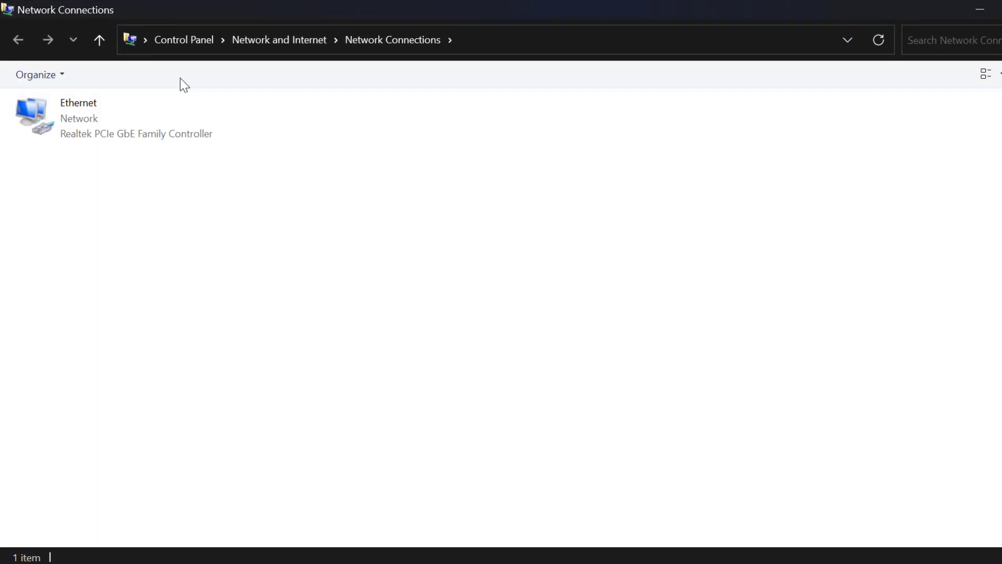
- Open the Ethernet adapter's Properties and select Internet Protocol Version 4 (TCP/IPv4)
left_click(143, 105)
right_click(142, 105)
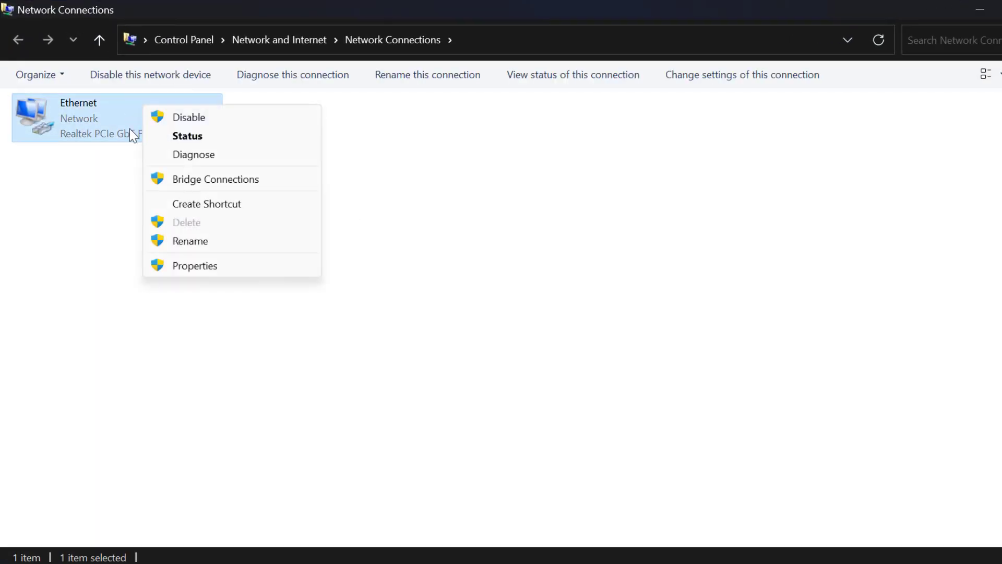
left_click(211, 269)
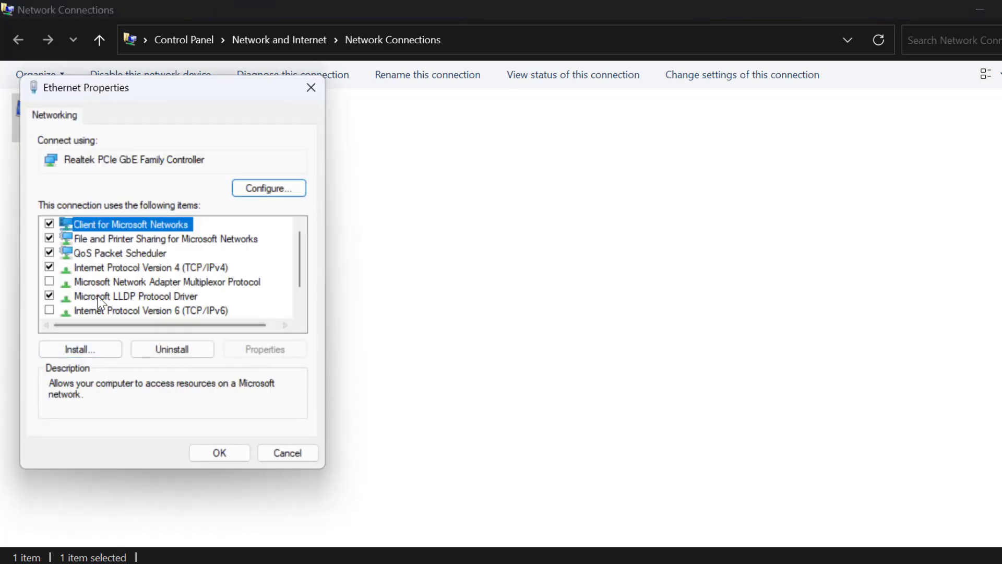
scroll(76, 290, "down", 1)
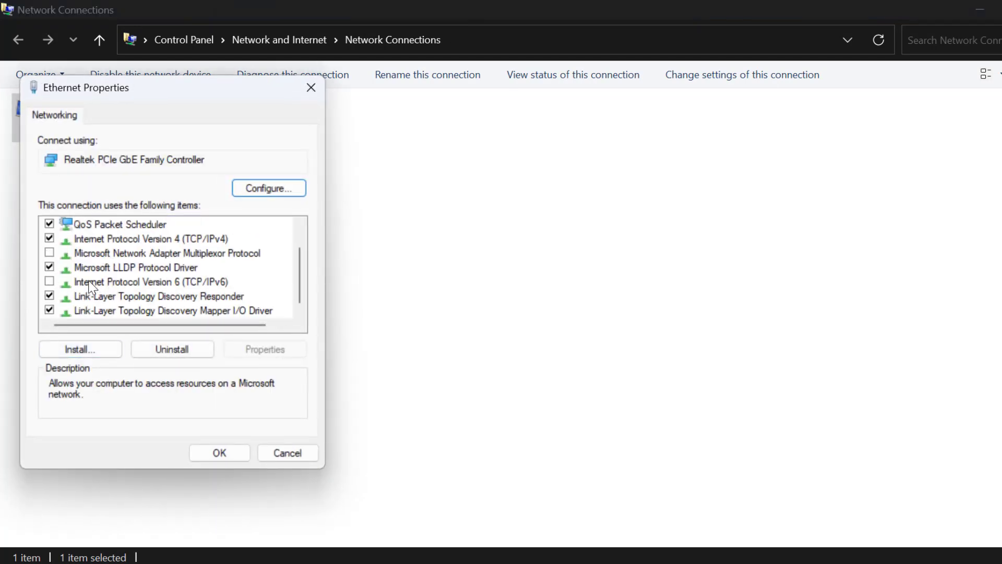
left_click(175, 281)
scroll(174, 280, "up", 1)
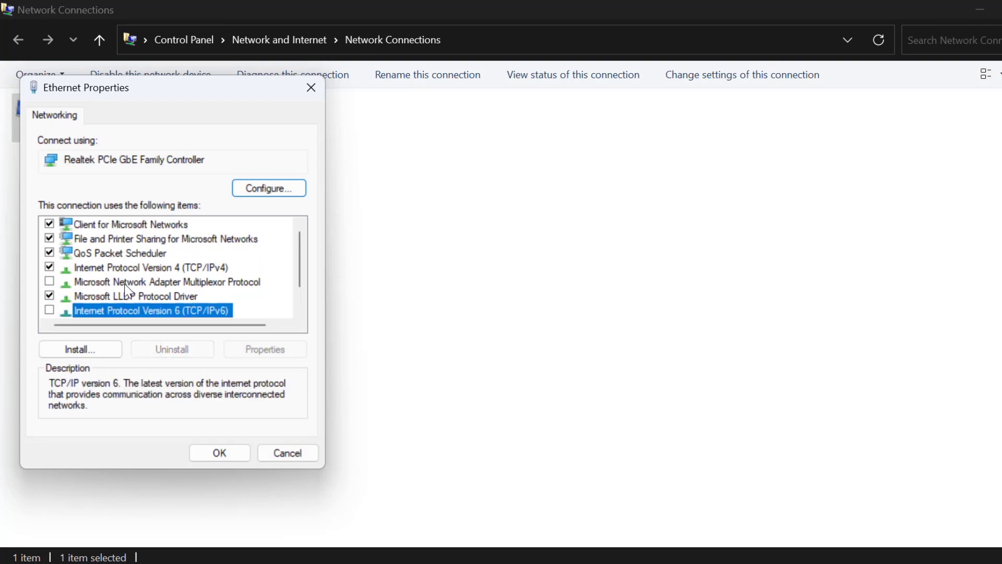
left_click(111, 268)
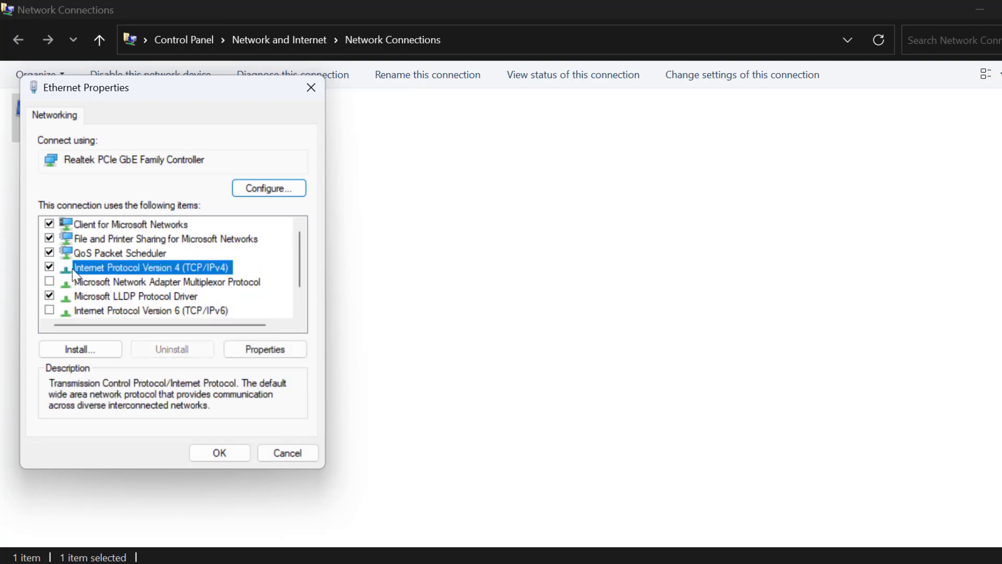
- Set IPv4 preferred DNS to 8.8.8.8 and alternate to 8.8.4.4, then close both dialogs
left_click(267, 348)
left_click(83, 388)
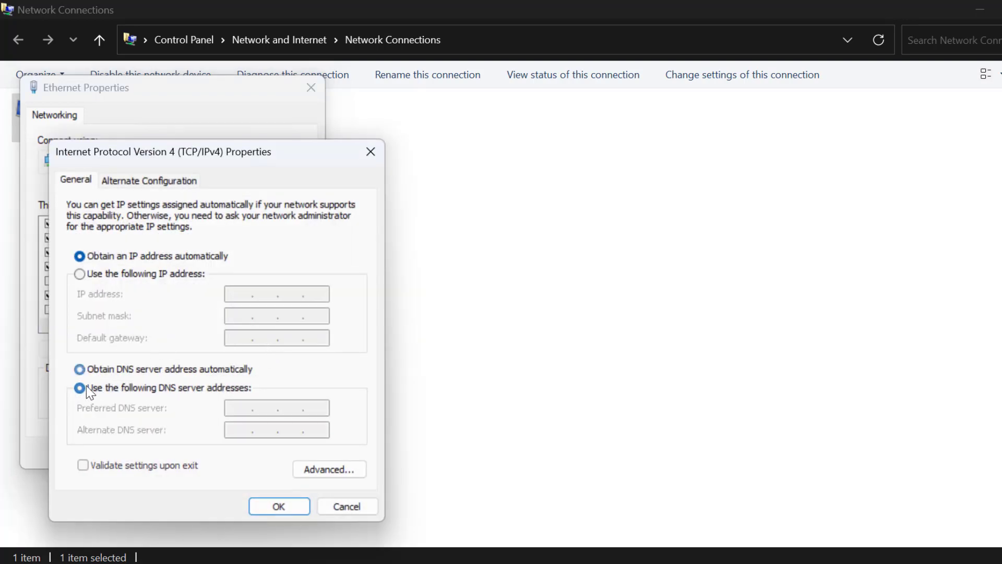
left_click(240, 410)
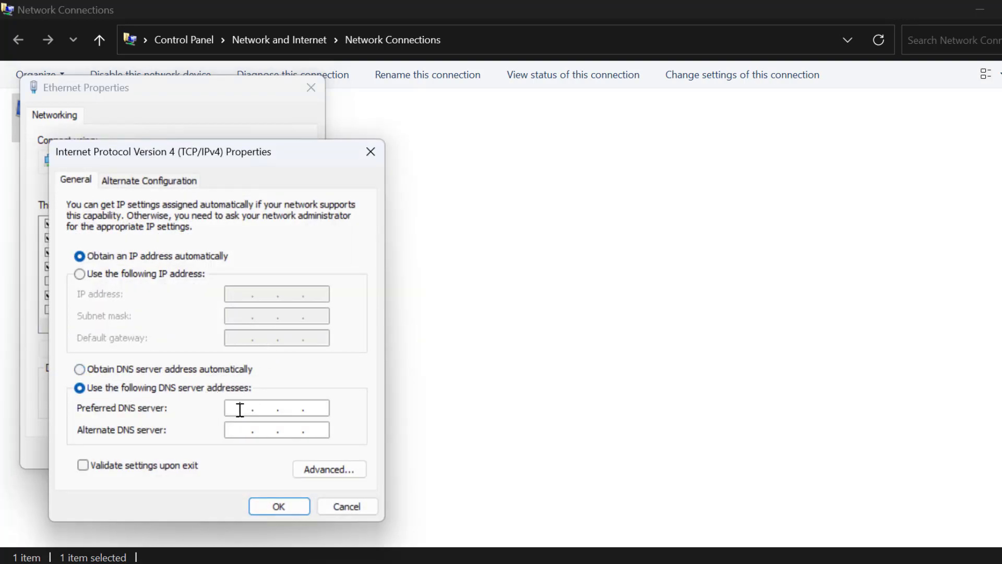
type("8.8.8.8")
left_click(277, 435)
type("8.8.4.4")
left_click(282, 507)
left_click(226, 458)
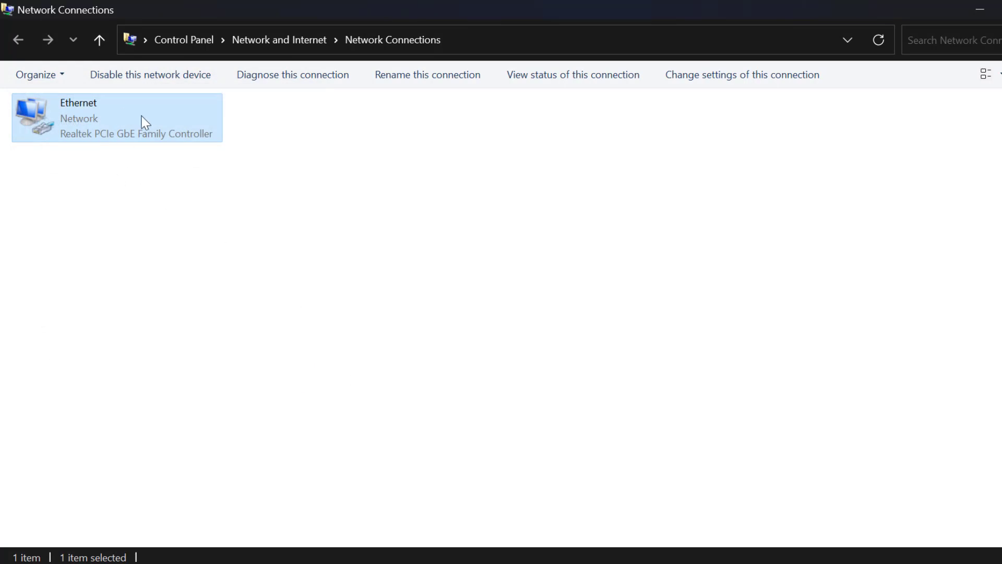
- Disable the Ethernet adapter, enable it again, and close Network Connections
right_click(102, 133)
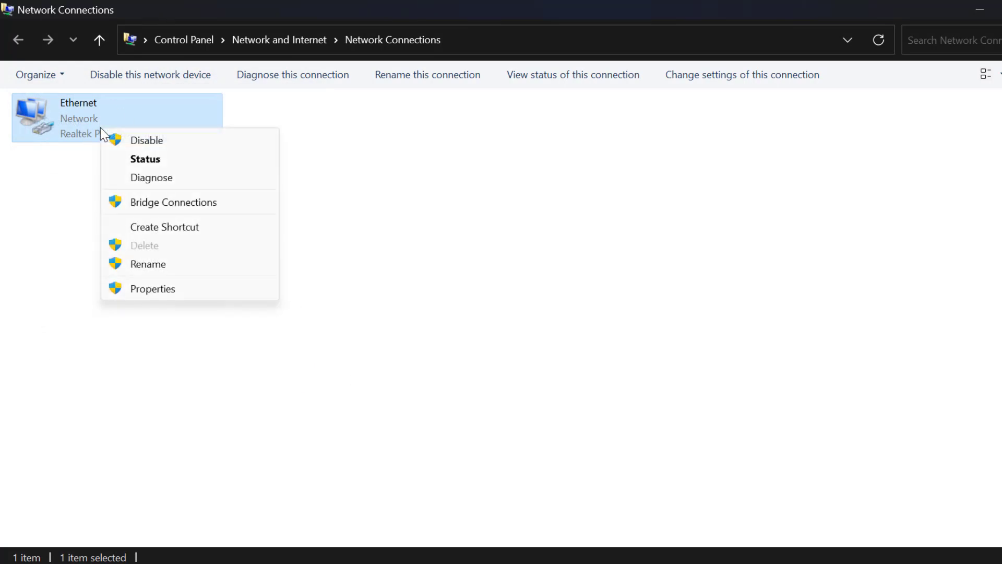
left_click(167, 144)
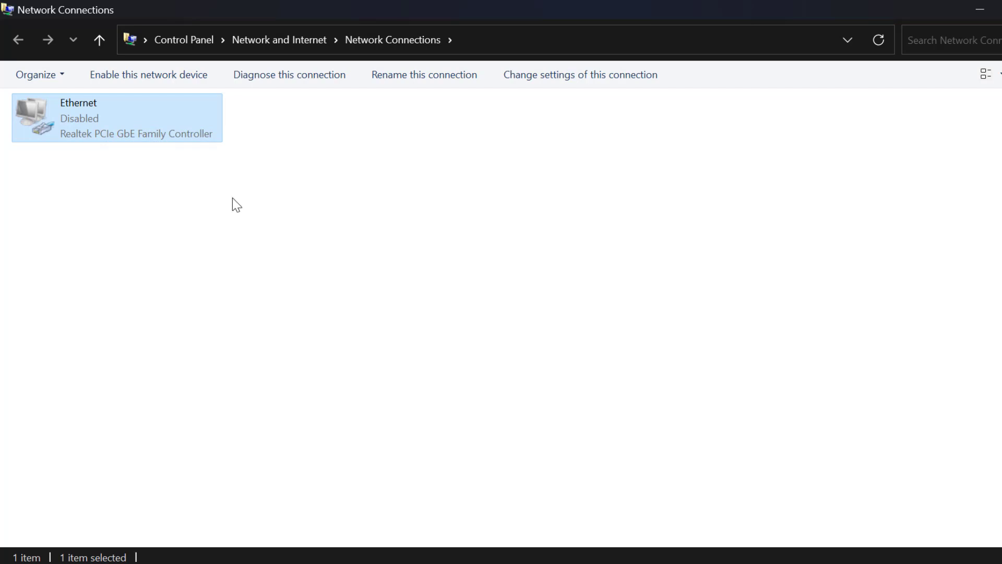
right_click(101, 124)
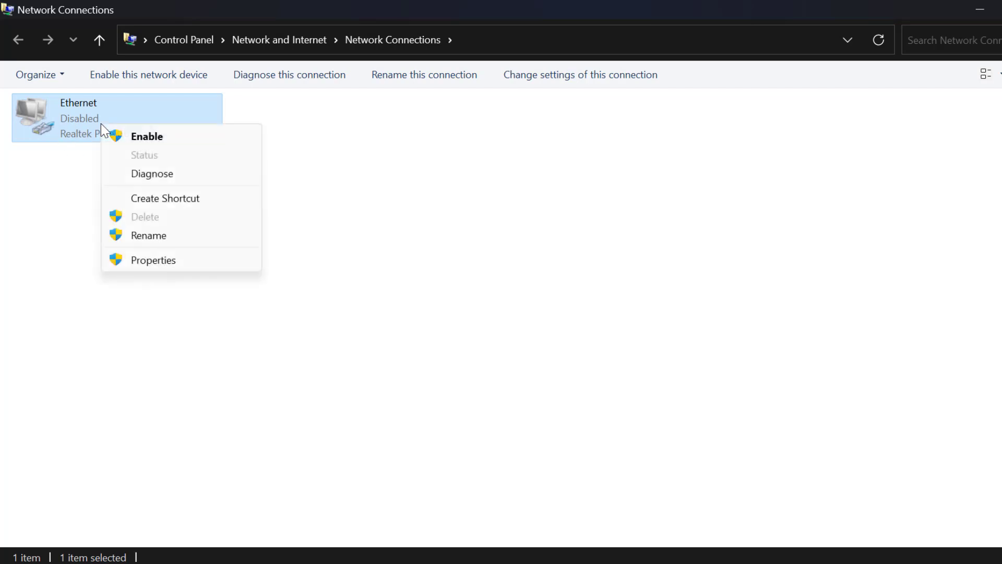
left_click(157, 147)
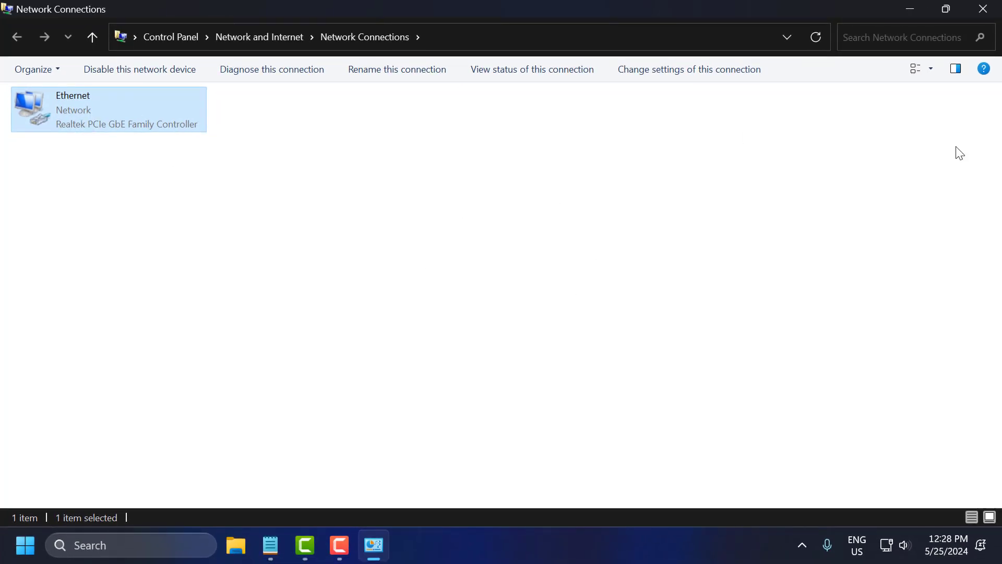
left_click(983, 9)
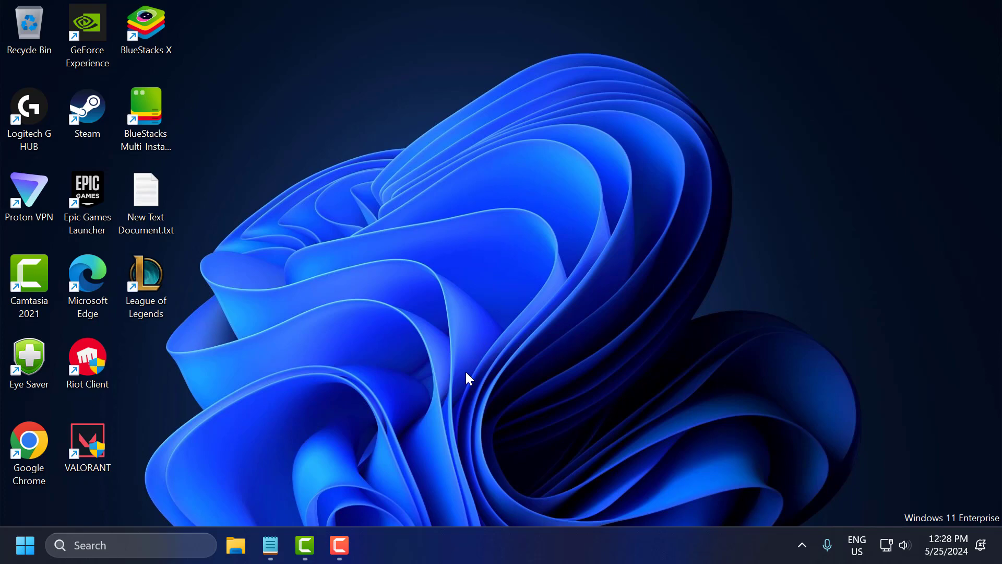
- Open 'troubleshoot settings', run the Network and Internet troubleshooter under Other troubleshooters, and close its results
left_click(109, 546)
type("troubleshoot settings")
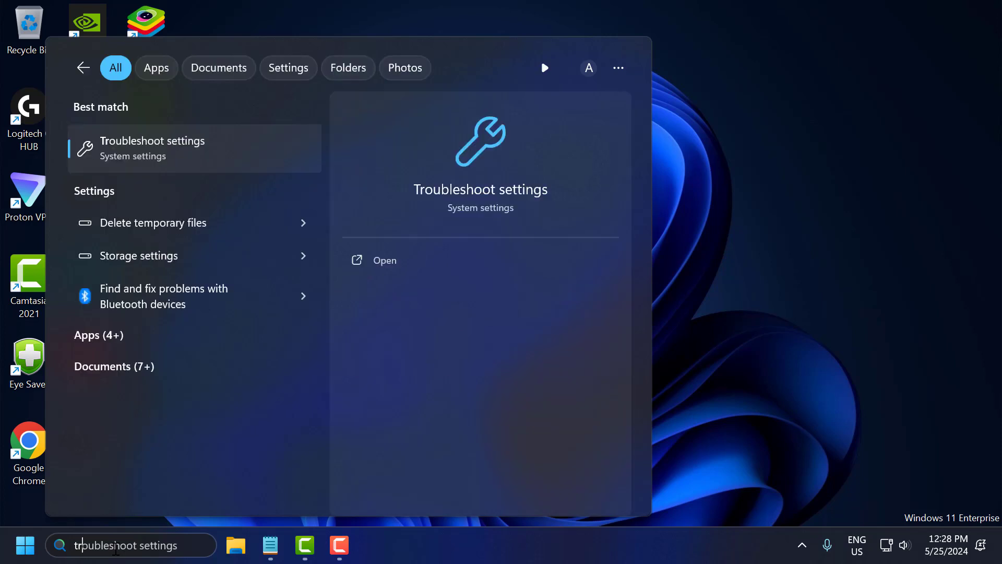
left_click(217, 161)
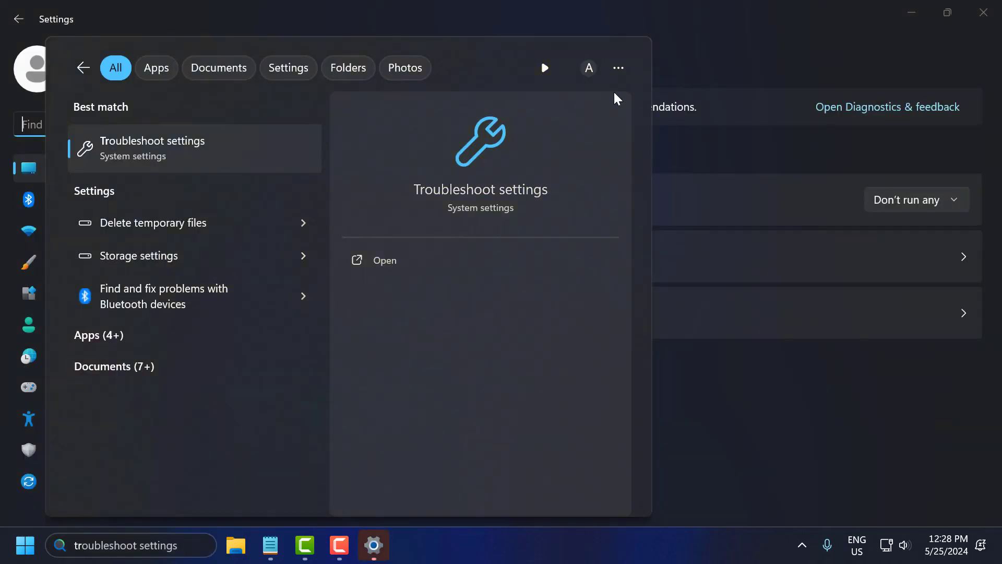
left_click(747, 151)
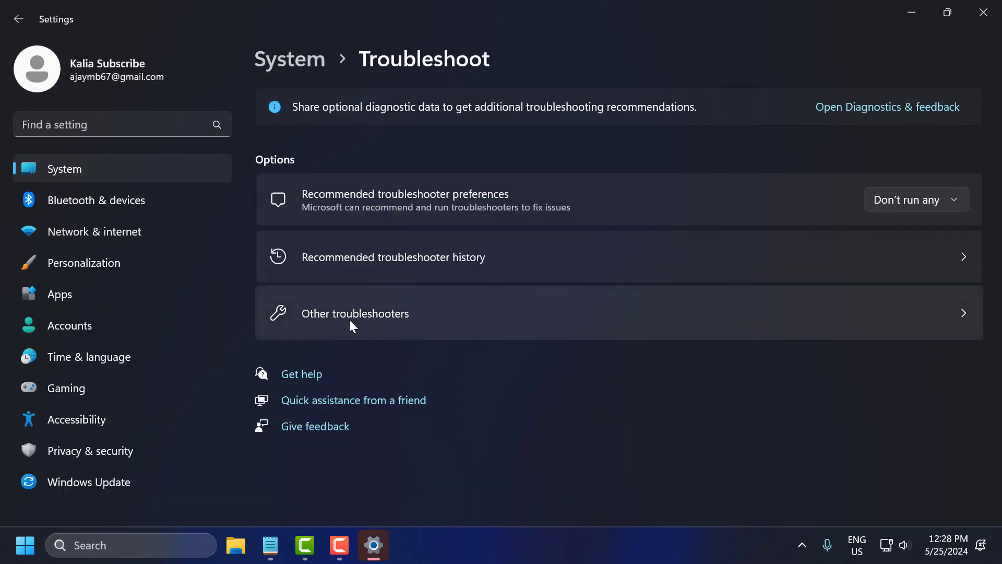
left_click(377, 322)
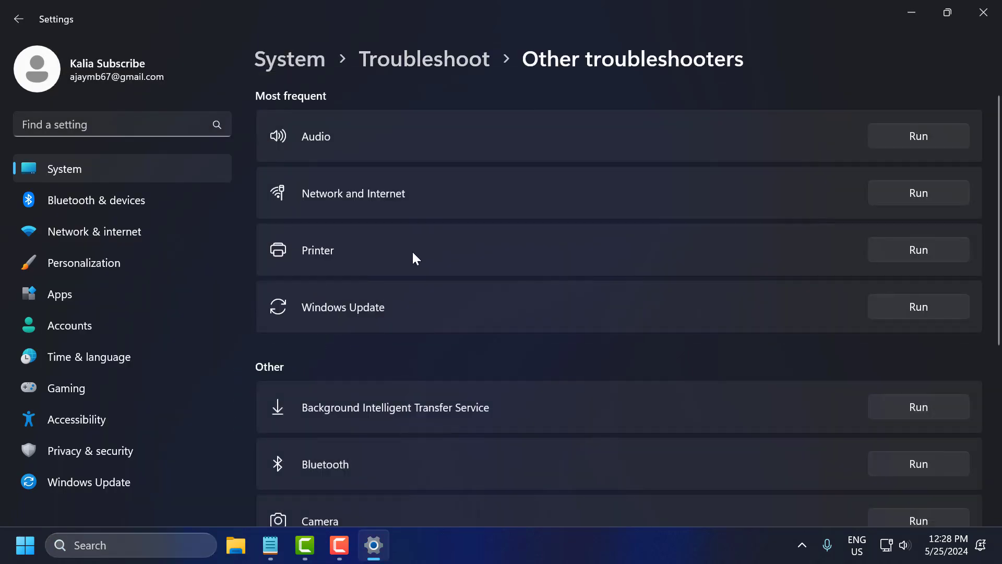
left_click(921, 197)
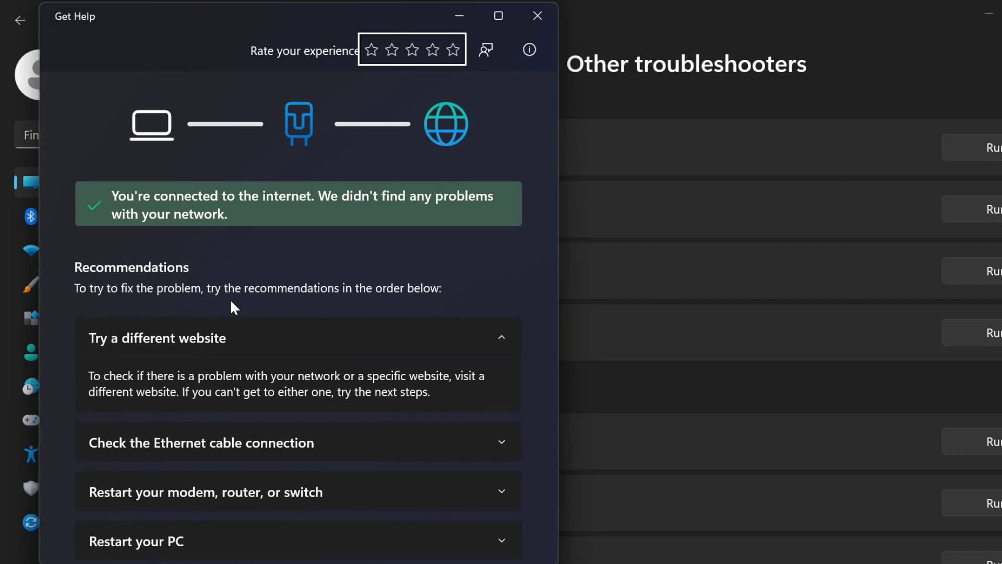
scroll(222, 350, "down", 3)
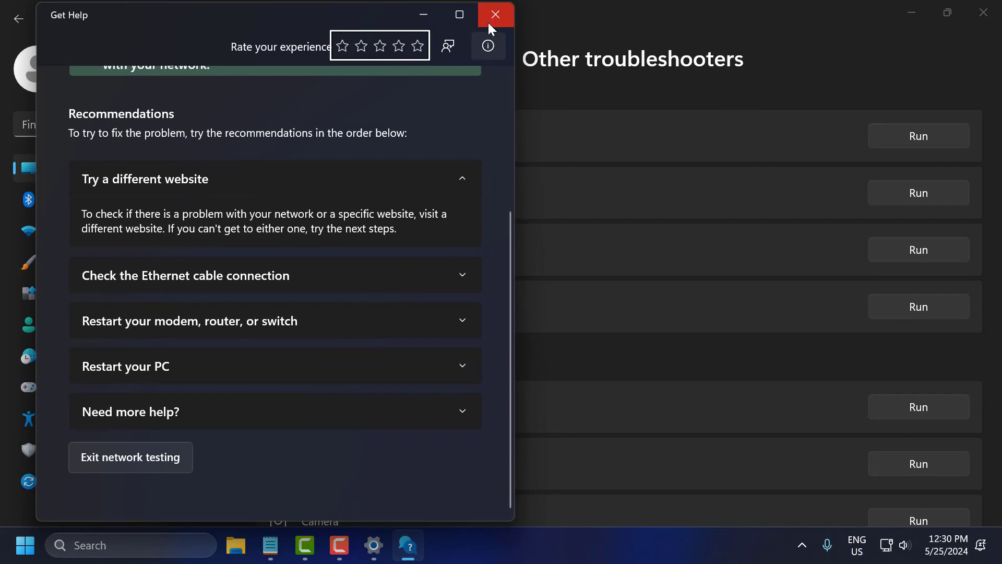
left_click(488, 22)
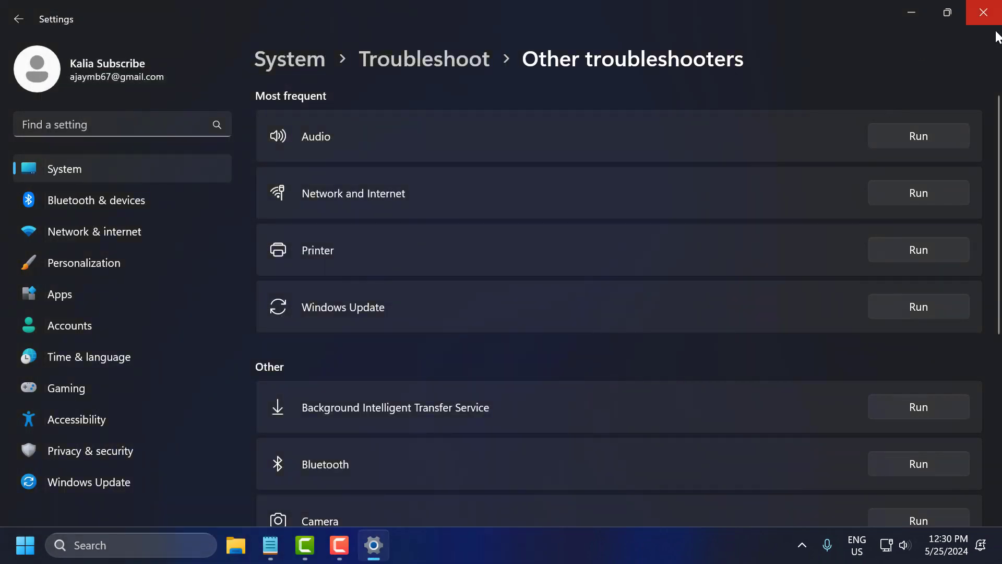